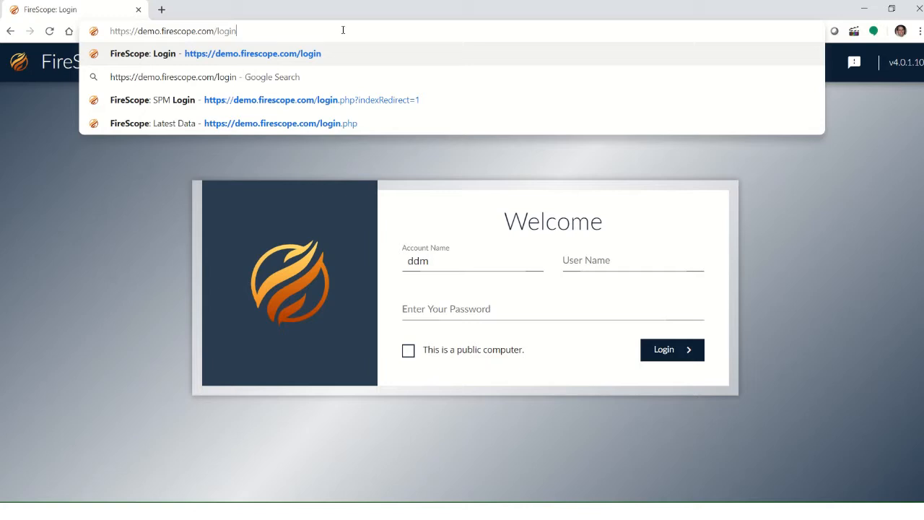
Step: Load the FireScope login page and sign in with the account name, user name and account password
{"action": "key", "text": "Return"}
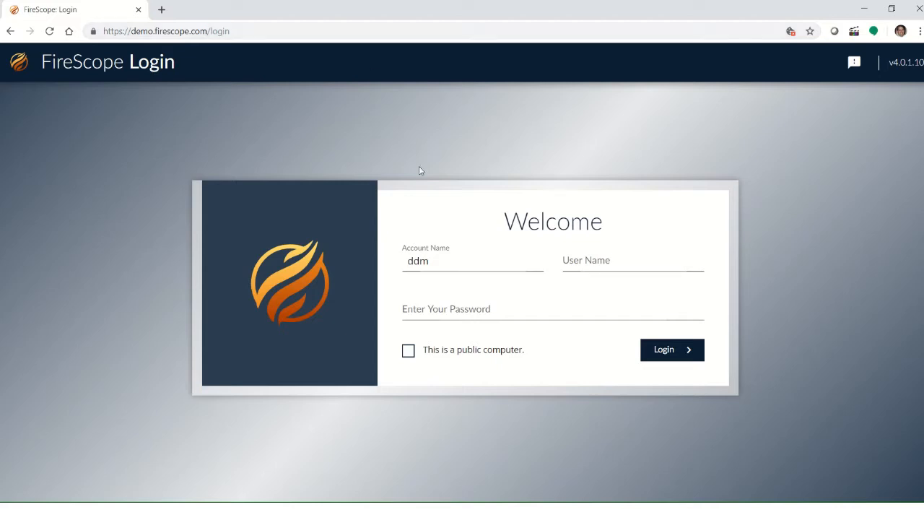
{"action": "double_click", "coordinate": [448, 260]}
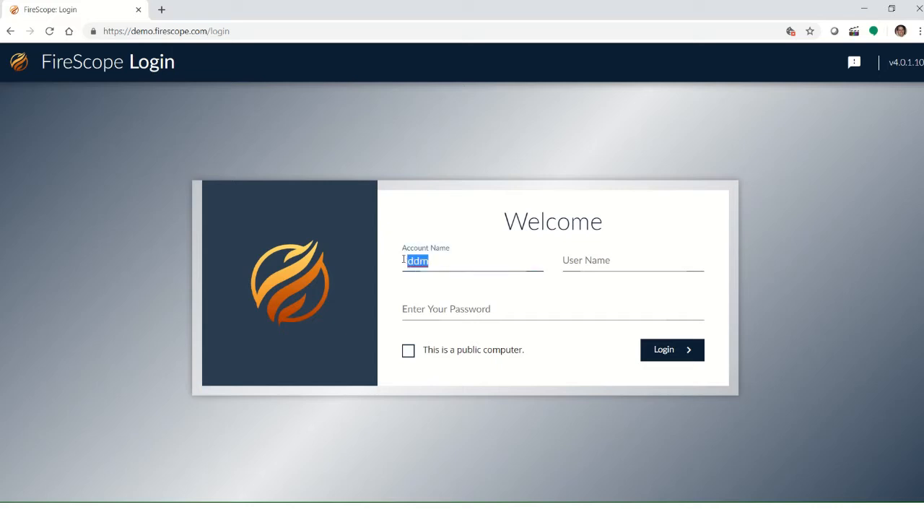
{"action": "left_click", "coordinate": [578, 263]}
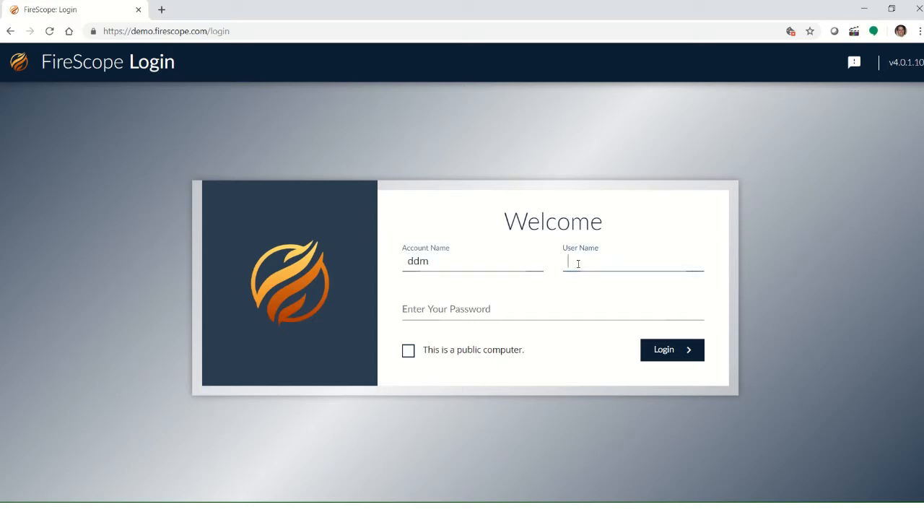
{"action": "left_click", "coordinate": [416, 310]}
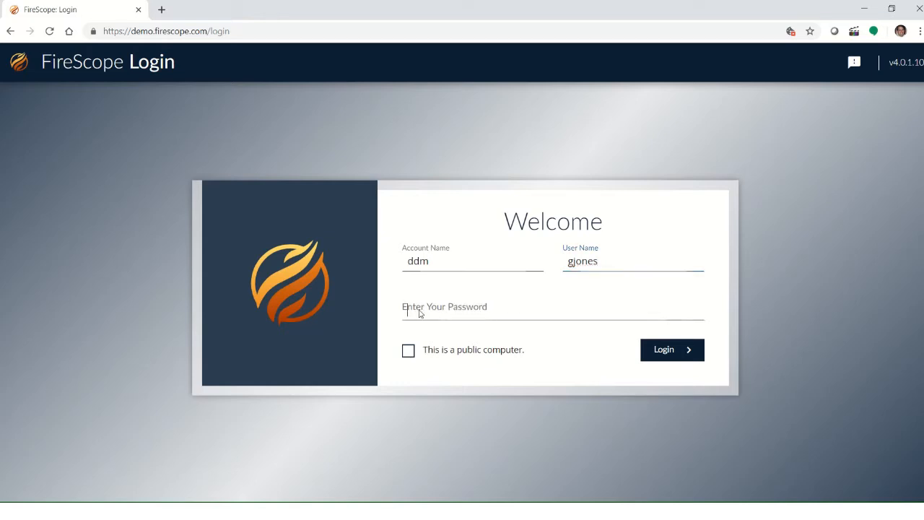
{"action": "type", "text": "••••••••"}
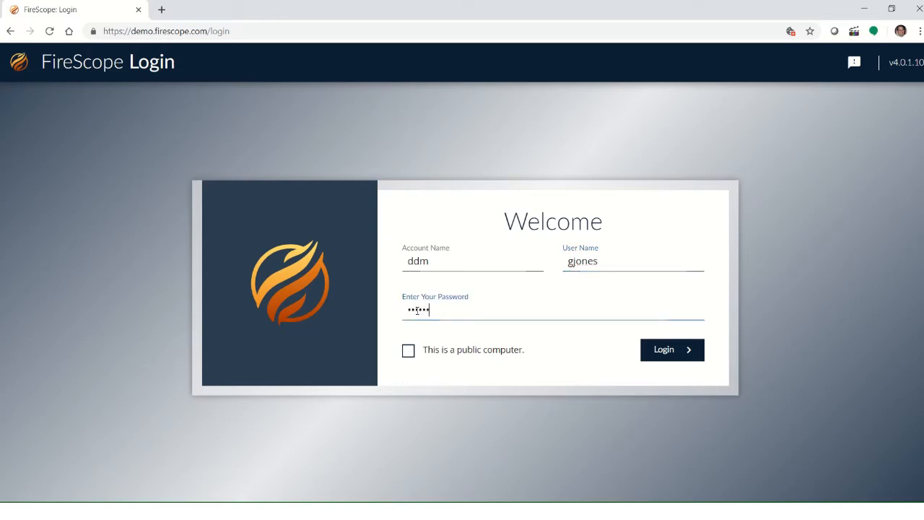
{"action": "left_click", "coordinate": [660, 357]}
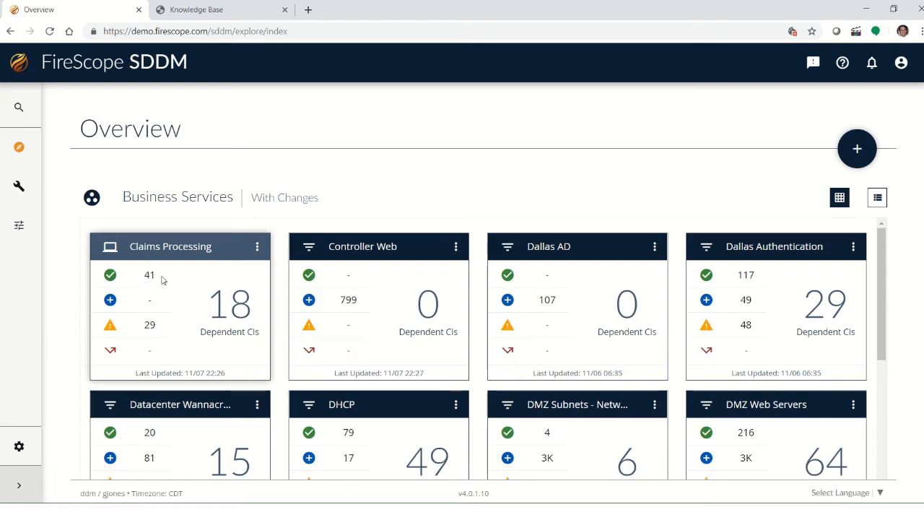
Step: Open the baseline map for the Claims Processing business service
{"action": "double_click", "coordinate": [163, 281]}
{"action": "left_click_drag", "start_coordinate": [146, 306], "coordinate": [157, 306]}
{"action": "double_click", "coordinate": [147, 325]}
{"action": "left_click", "coordinate": [256, 248]}
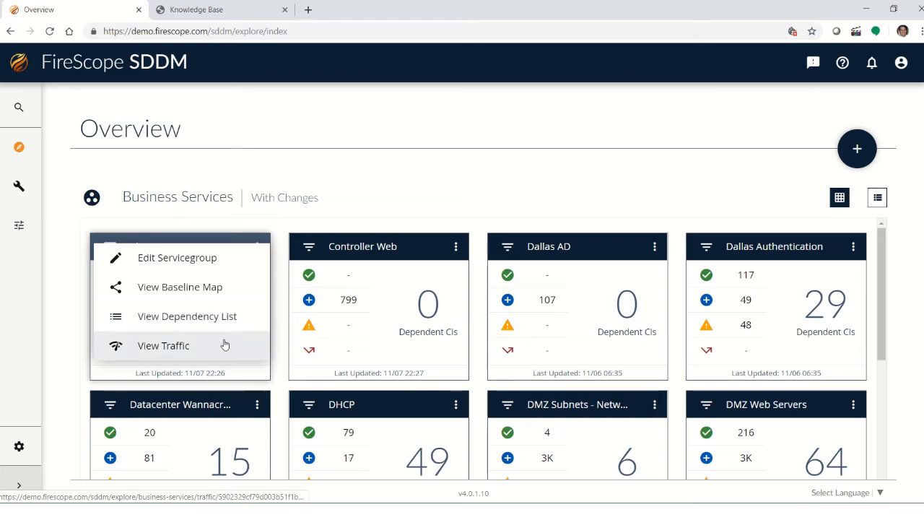
{"action": "left_click", "coordinate": [205, 290]}
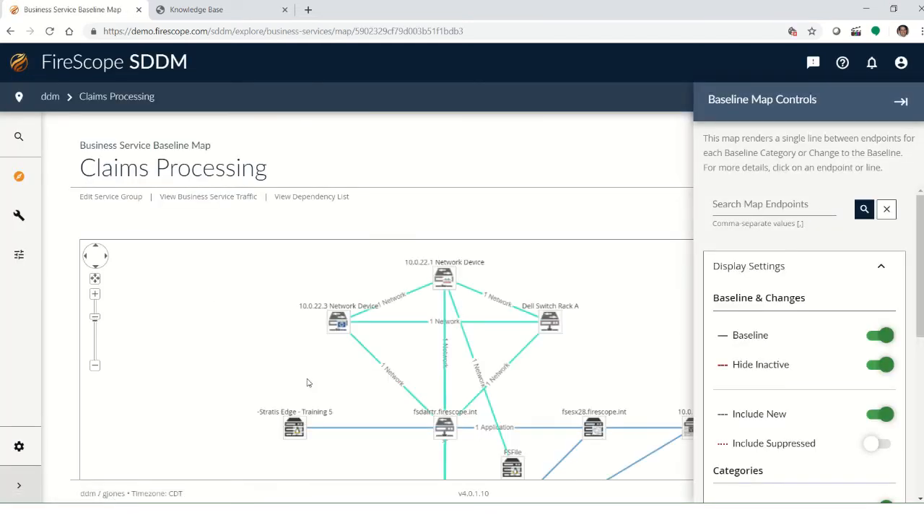
Step: Examine the Claims Processing baseline map and its display settings
{"action": "left_click", "coordinate": [242, 354]}
{"action": "left_click_drag", "start_coordinate": [241, 354], "coordinate": [174, 351]}
{"action": "scroll", "coordinate": [616, 152], "scroll_direction": "down", "scroll_amount": 3}
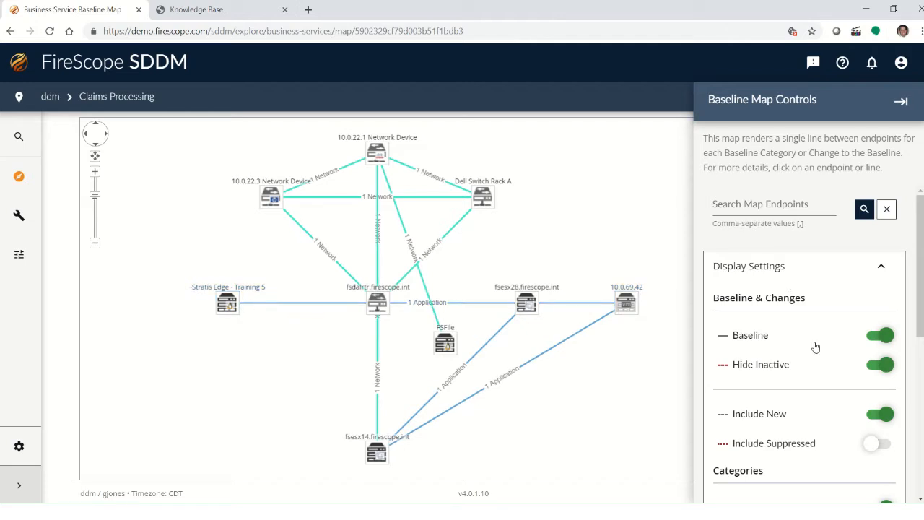
{"action": "scroll", "coordinate": [814, 345], "scroll_direction": "down", "scroll_amount": 2}
{"action": "scroll", "coordinate": [813, 342], "scroll_direction": "up", "scroll_amount": 2}
{"action": "left_click", "coordinate": [883, 267]}
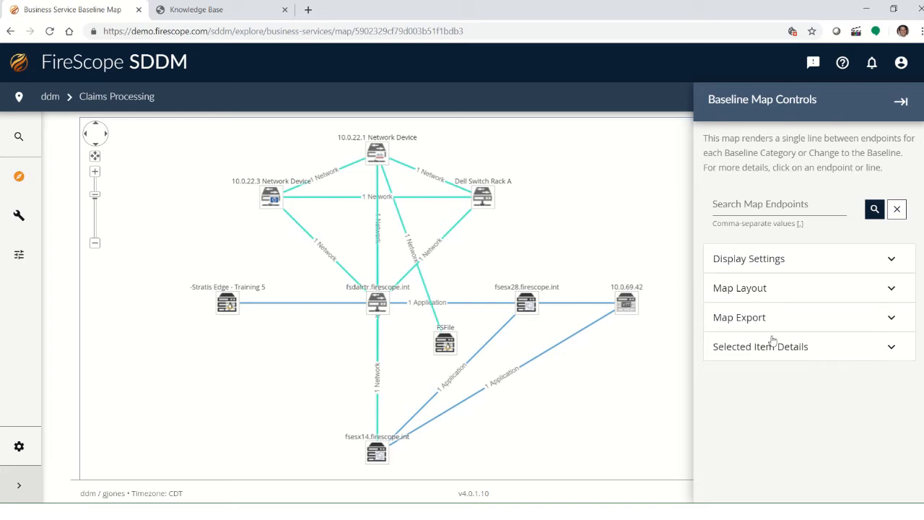
{"action": "left_click", "coordinate": [893, 262]}
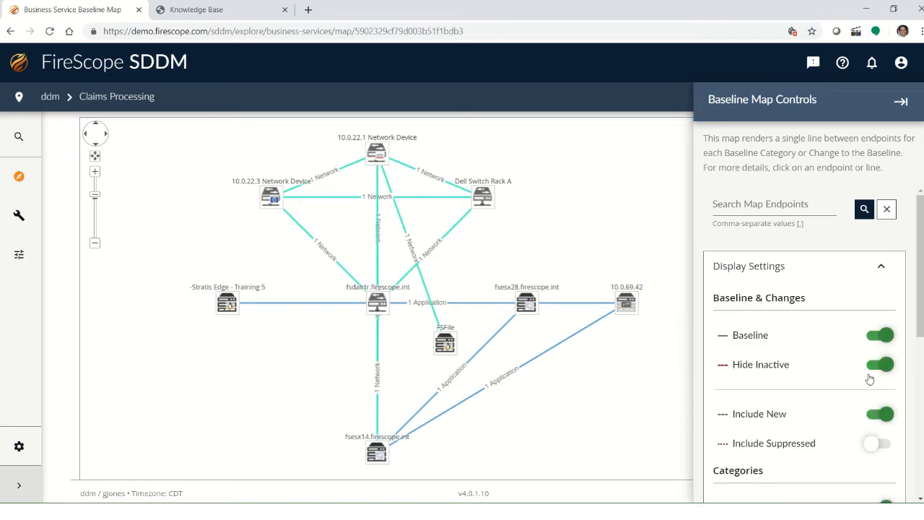
{"action": "scroll", "coordinate": [816, 375], "scroll_direction": "down", "scroll_amount": 4}
{"action": "scroll", "coordinate": [816, 375], "scroll_direction": "up", "scroll_amount": 1}
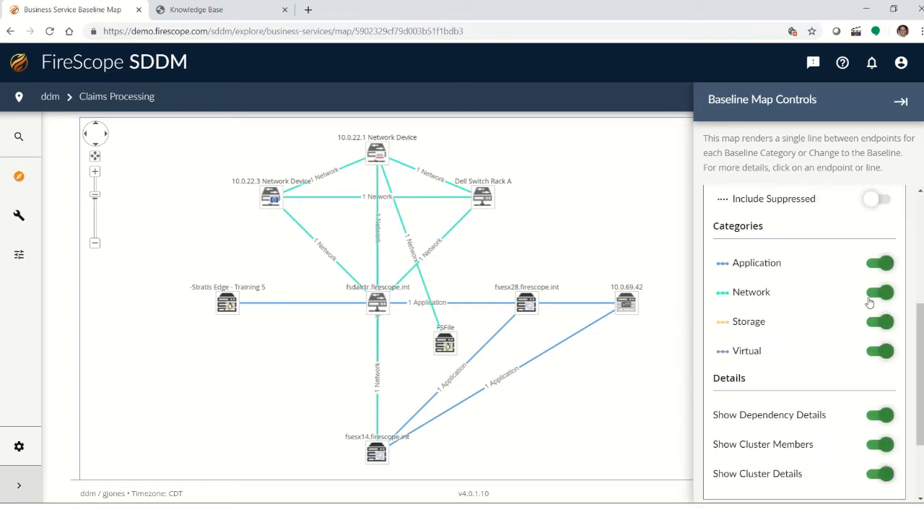
Step: Turn the Network category off on the map and switch it back on
{"action": "left_click", "coordinate": [888, 295]}
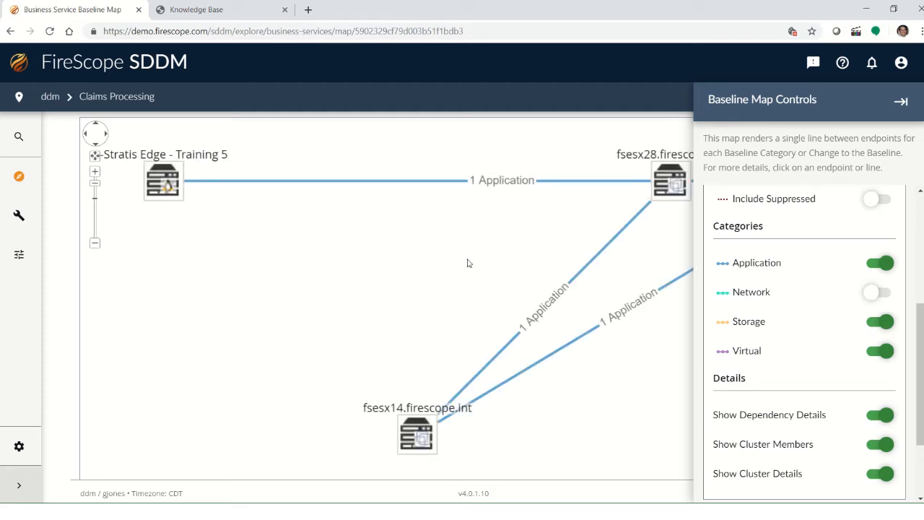
{"action": "scroll", "coordinate": [395, 246], "scroll_direction": "down", "scroll_amount": 5}
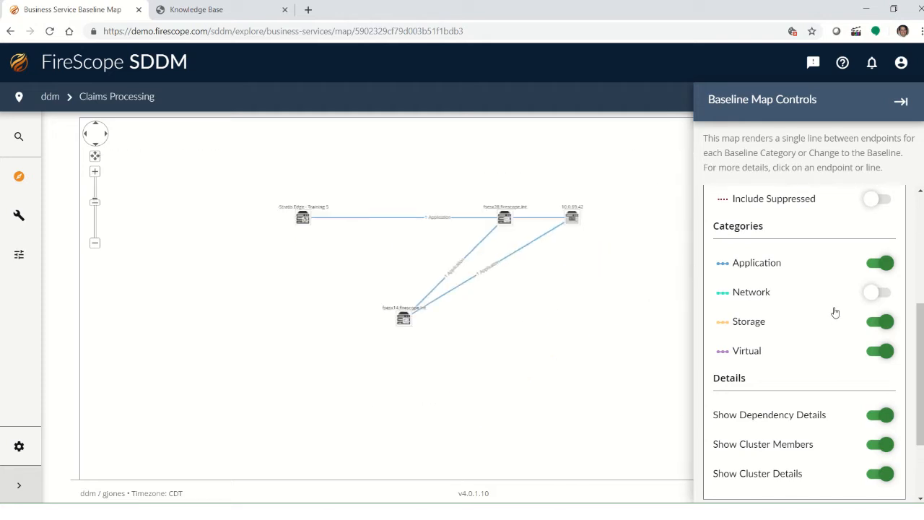
{"action": "left_click", "coordinate": [871, 295]}
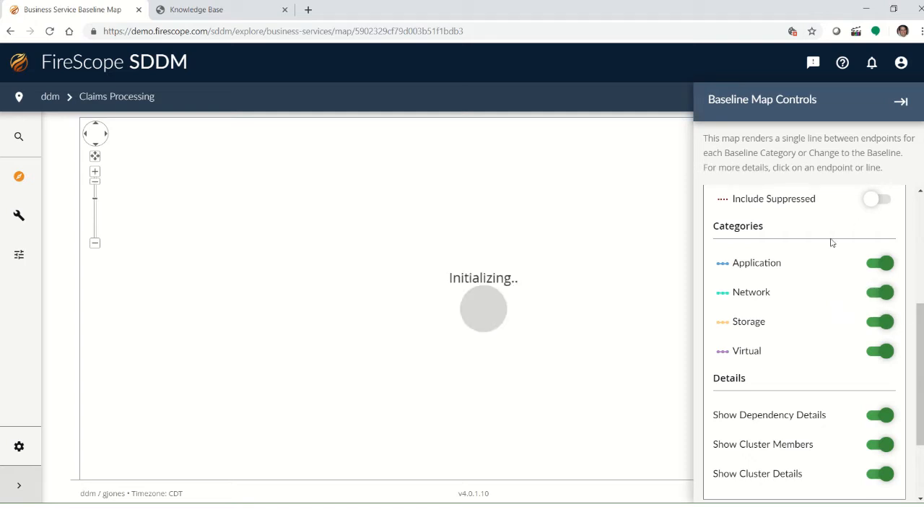
Step: Turn on Include Suppressed and collapse the display settings section
{"action": "scroll", "coordinate": [826, 220], "scroll_direction": "up", "scroll_amount": 3}
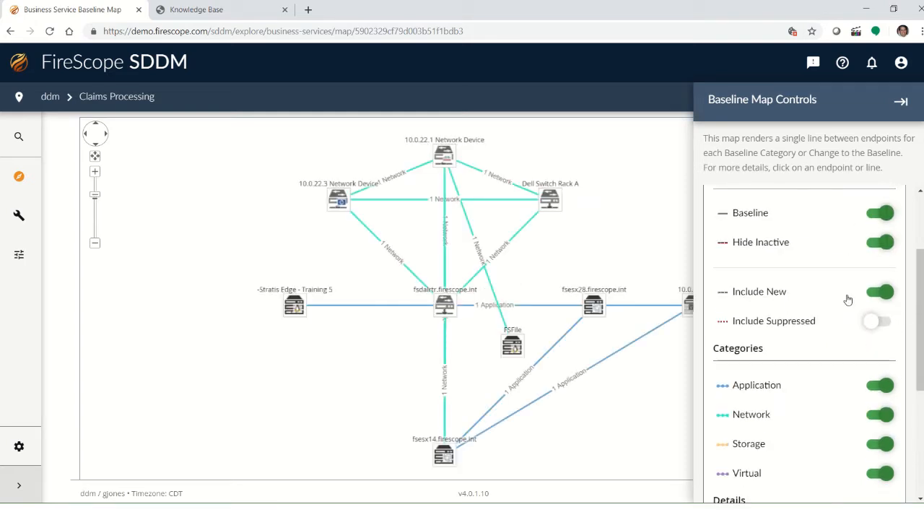
{"action": "left_click", "coordinate": [875, 324]}
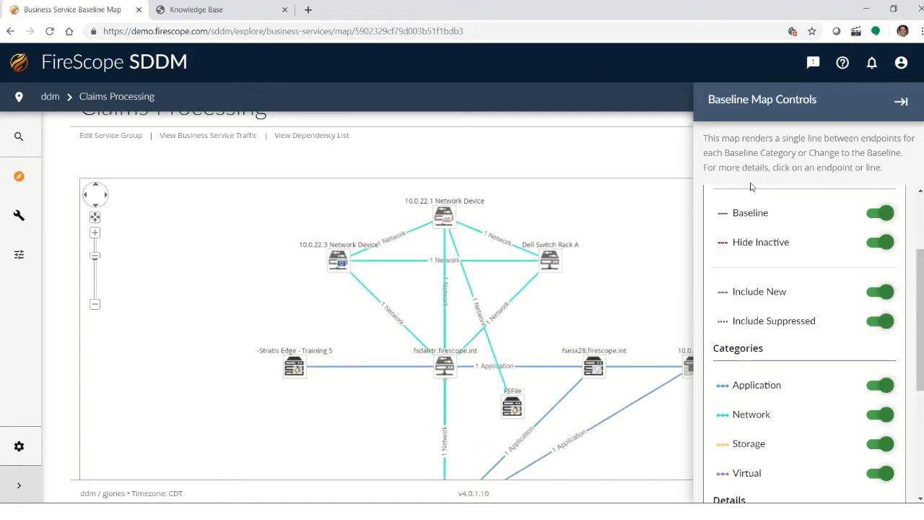
{"action": "scroll", "coordinate": [799, 210], "scroll_direction": "up", "scroll_amount": 3}
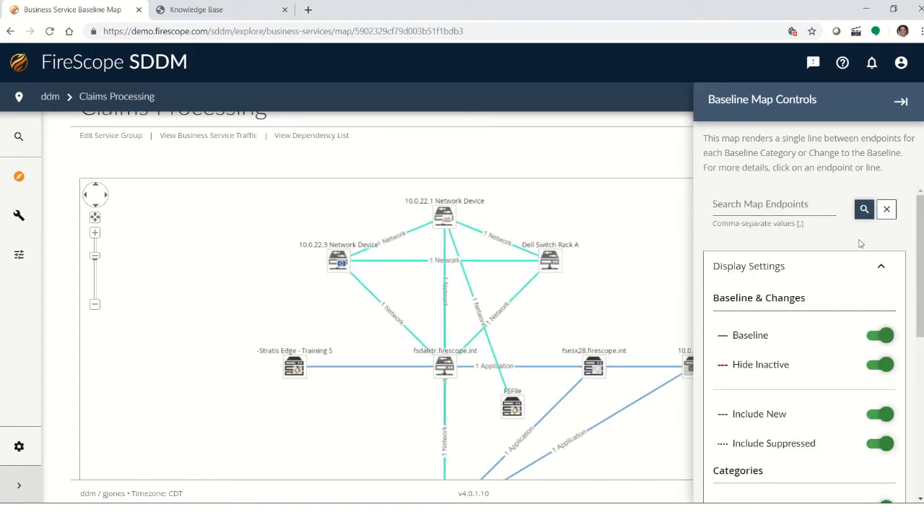
{"action": "left_click", "coordinate": [883, 272]}
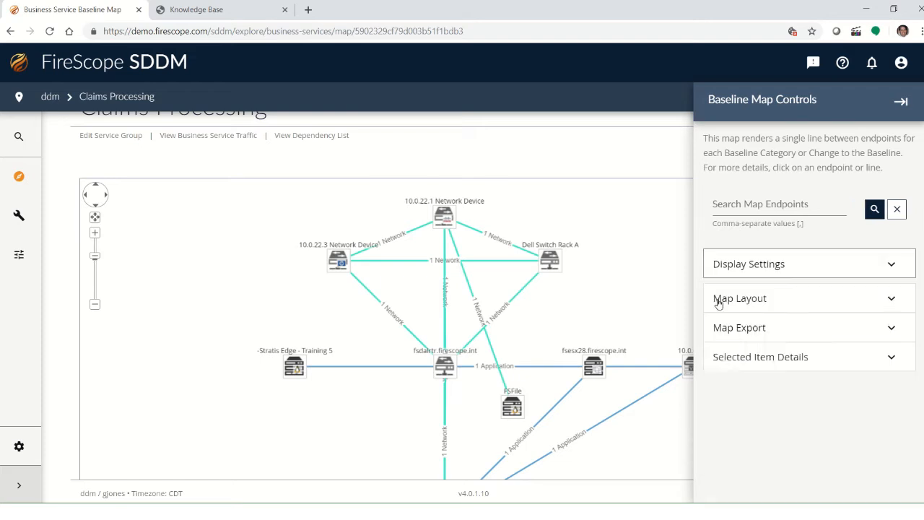
Step: Select the fsesx28.firescope.int endpoint on the map and open its action menu in the item details
{"action": "left_click", "coordinate": [594, 366]}
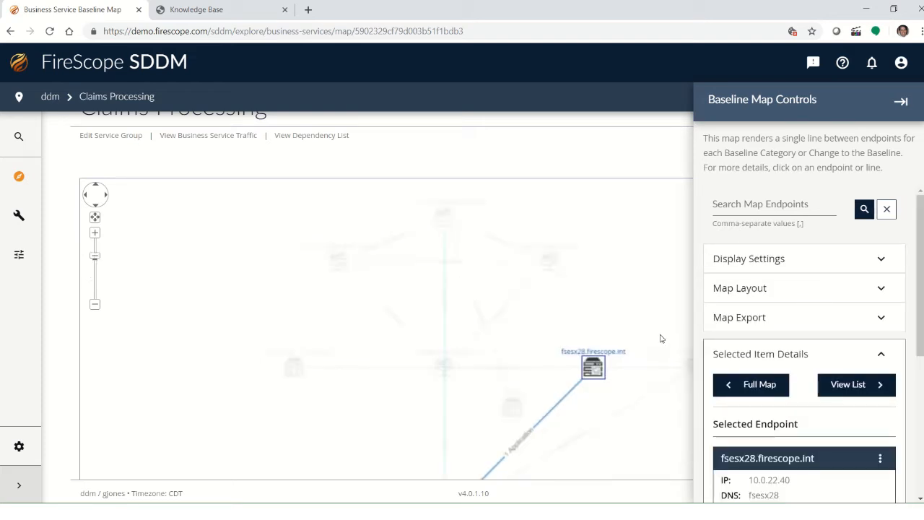
{"action": "left_click_drag", "start_coordinate": [549, 324], "coordinate": [412, 221]}
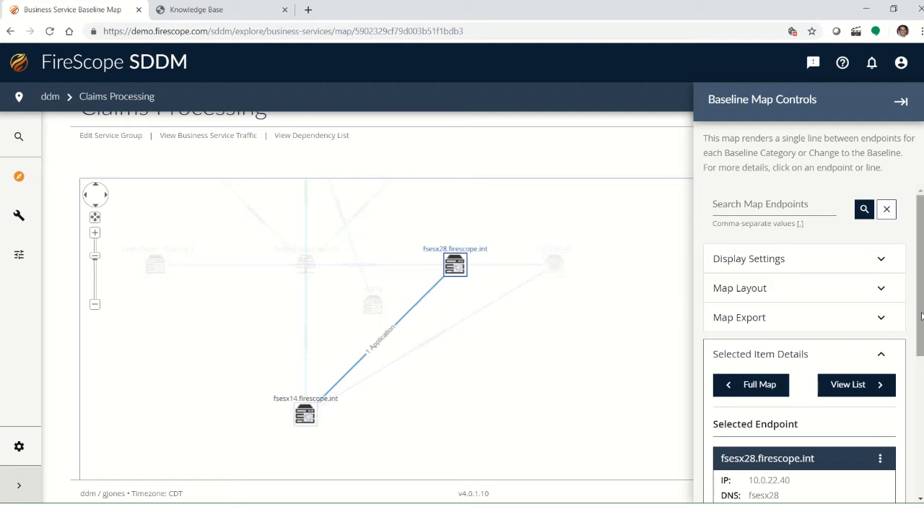
{"action": "left_click_drag", "start_coordinate": [918, 320], "coordinate": [908, 381]}
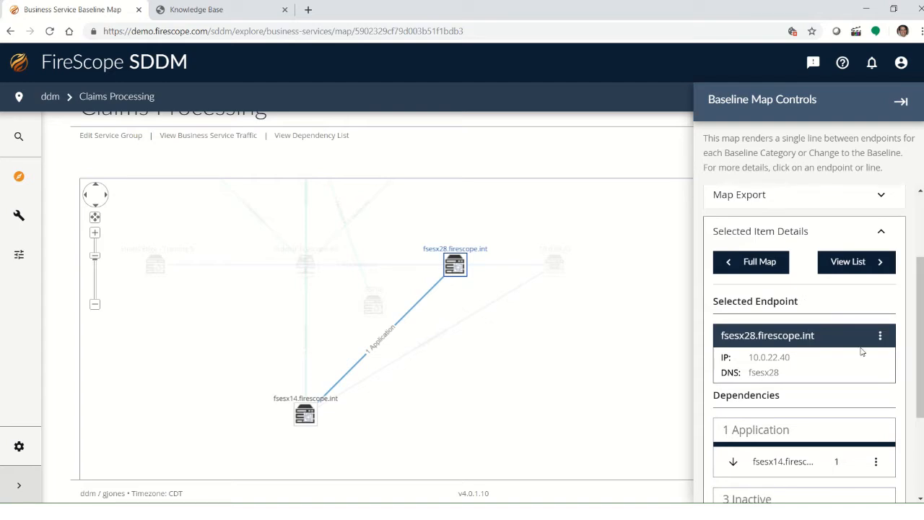
{"action": "left_click", "coordinate": [881, 336]}
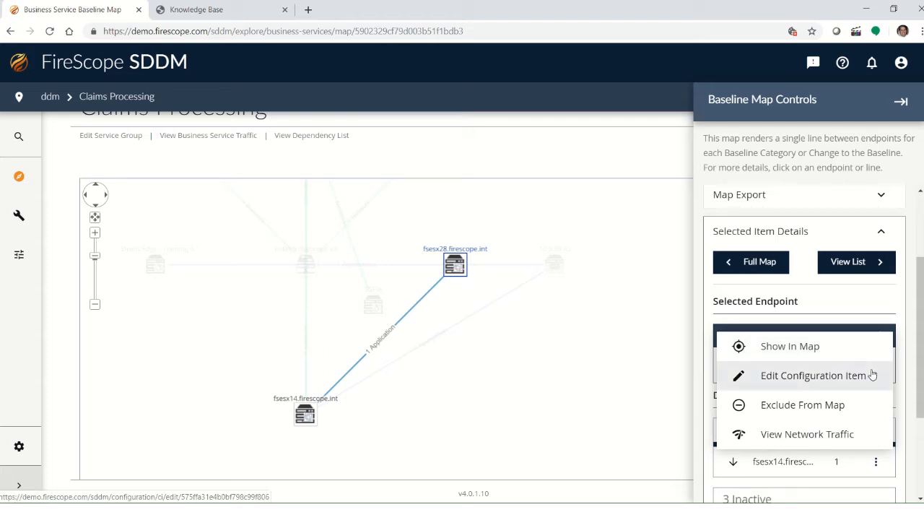
{"action": "left_click", "coordinate": [892, 298]}
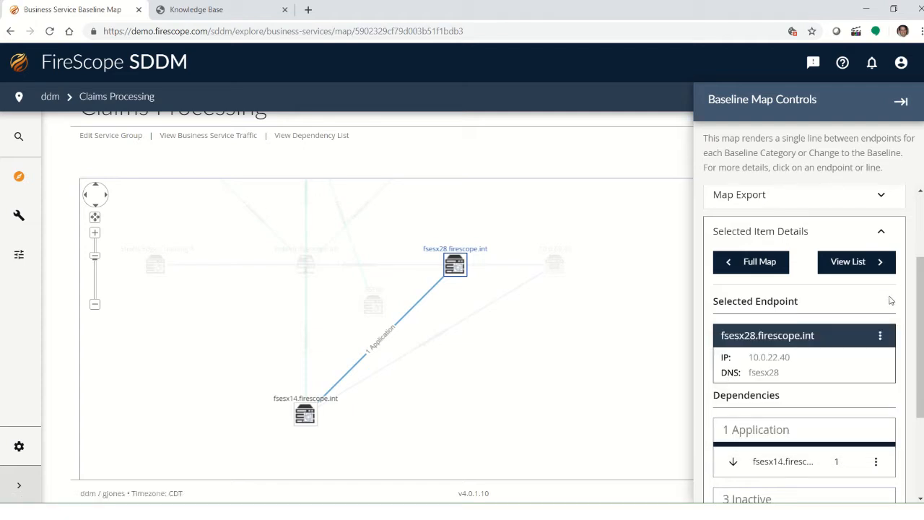
Step: Navigate back to the Explore Overview page, confirming leaving the map
{"action": "mouse_move", "coordinate": [12, 191]}
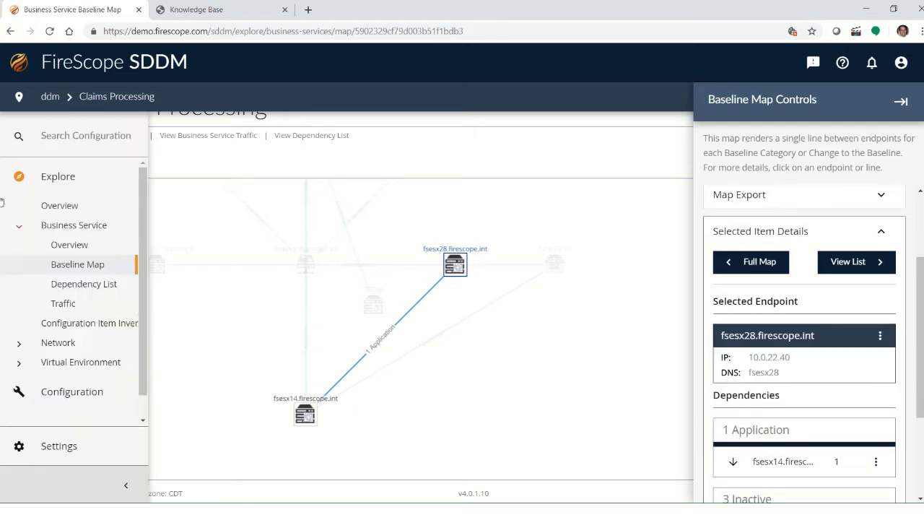
{"action": "left_click", "coordinate": [50, 209]}
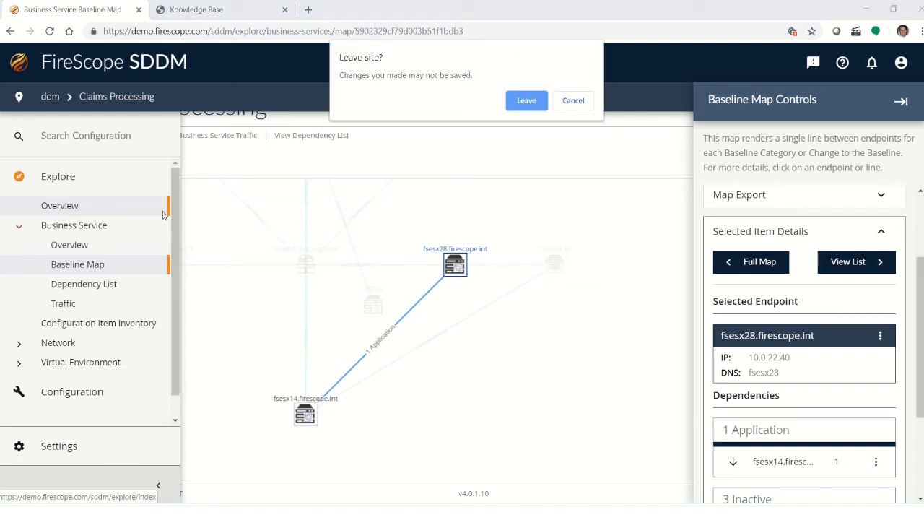
{"action": "left_click", "coordinate": [524, 101]}
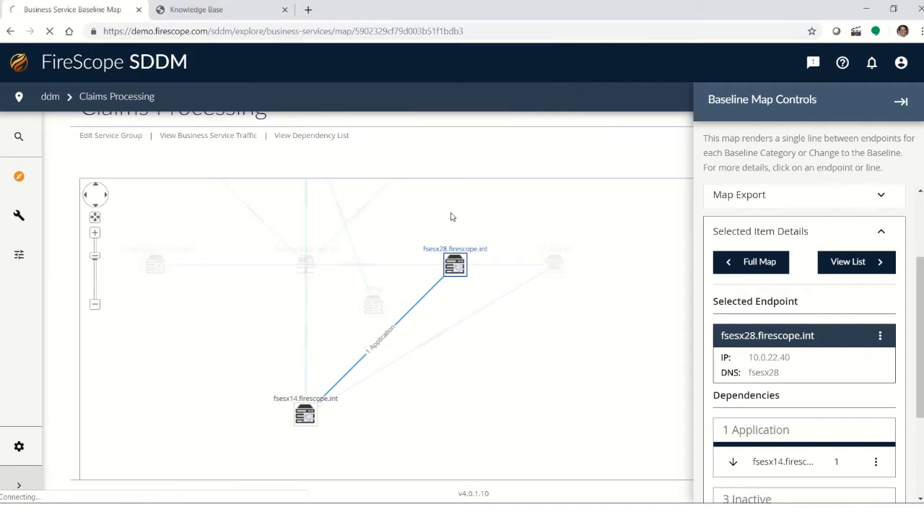
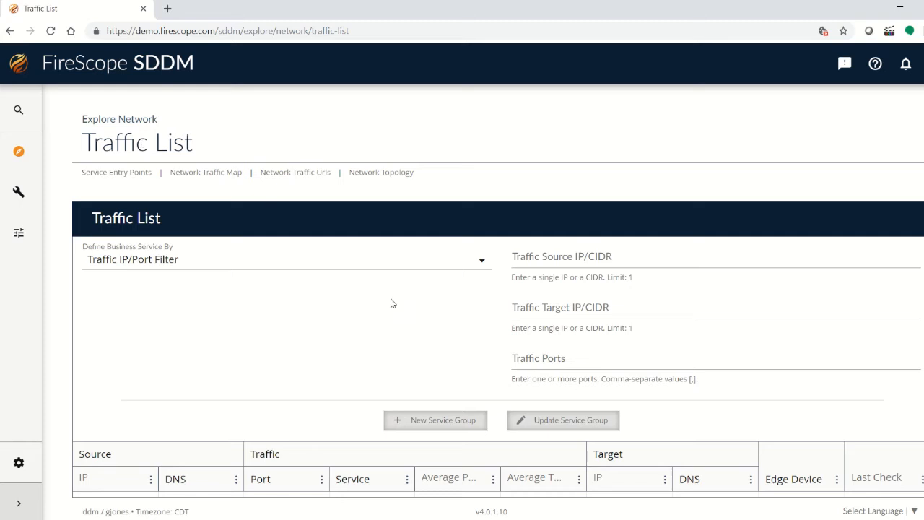
Step: Set the traffic list to show 250 items per page
{"action": "scroll", "coordinate": [392, 304], "scroll_direction": "down", "scroll_amount": 8}
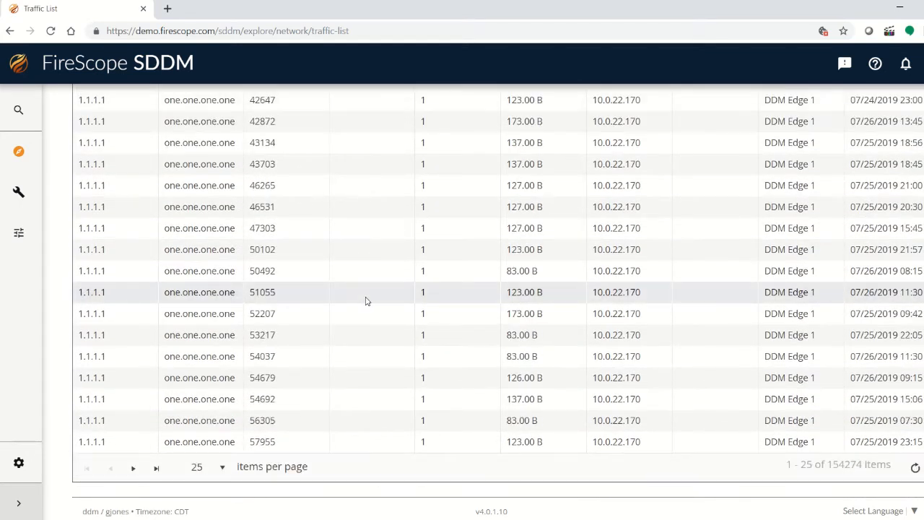
{"action": "left_click", "coordinate": [223, 471]}
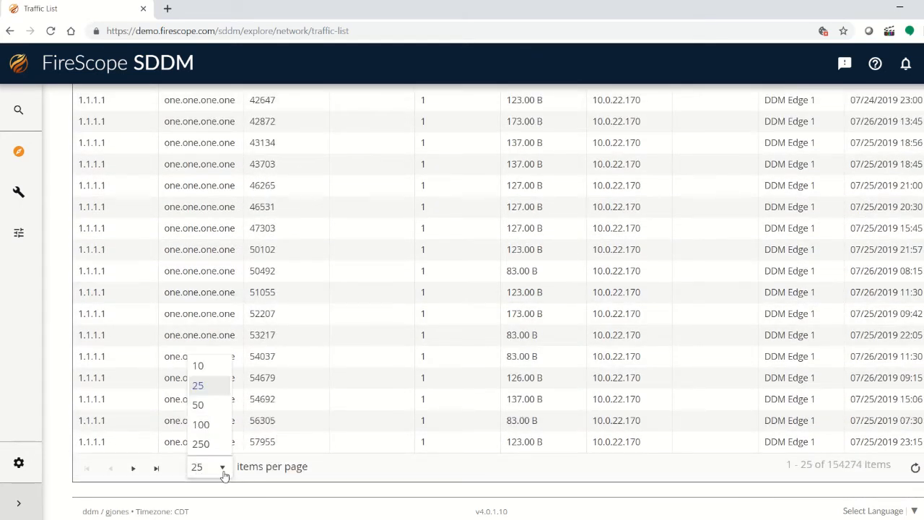
{"action": "left_click", "coordinate": [203, 443]}
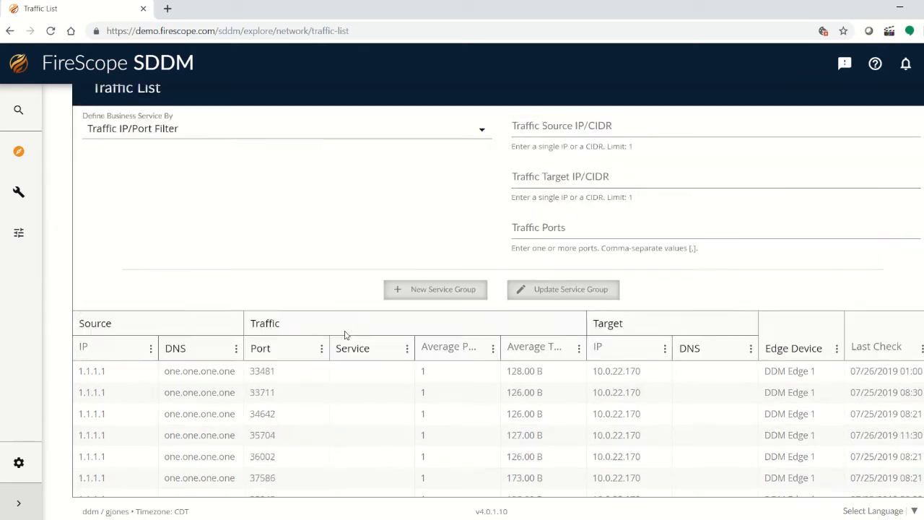
Step: Scroll through the traffic list and highlight a source DNS name to examine it
{"action": "scroll", "coordinate": [316, 320], "scroll_direction": "down", "scroll_amount": 5}
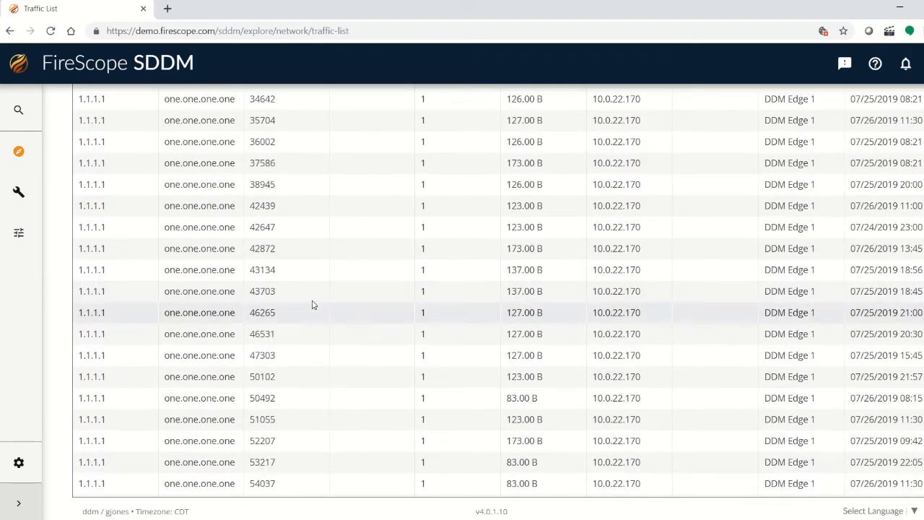
{"action": "scroll", "coordinate": [336, 302], "scroll_direction": "up", "scroll_amount": 3}
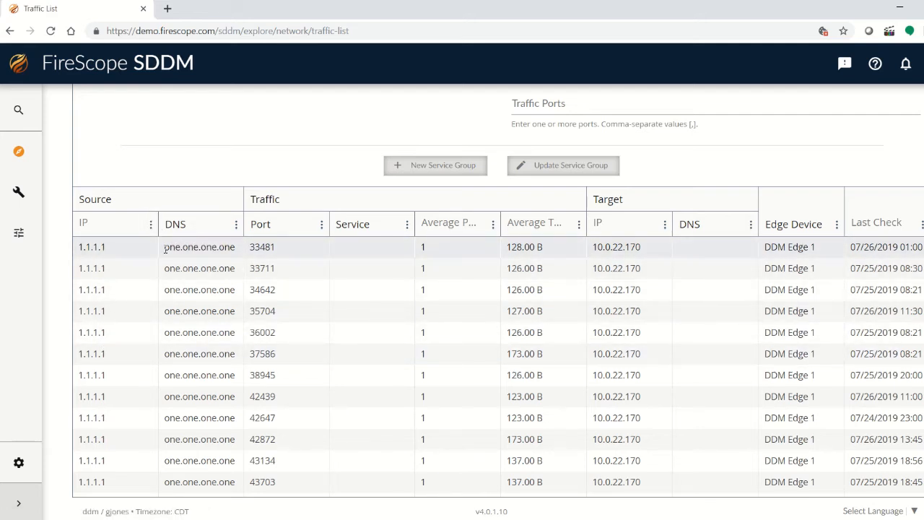
{"action": "left_click_drag", "start_coordinate": [165, 249], "coordinate": [237, 253]}
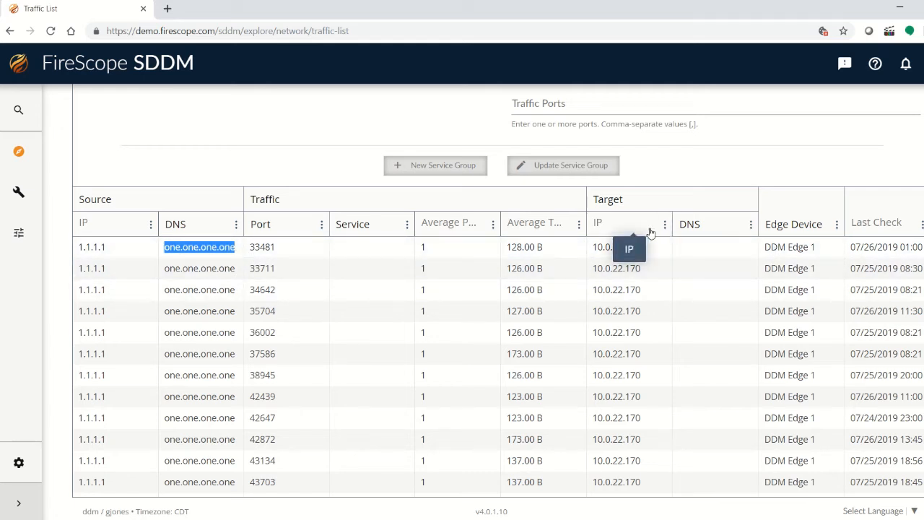
{"action": "left_click", "coordinate": [325, 207]}
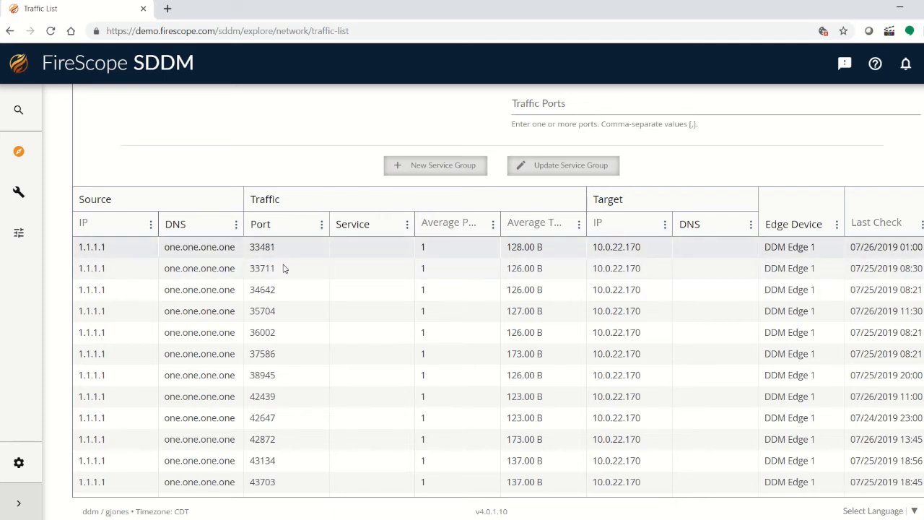
{"action": "scroll", "coordinate": [366, 256], "scroll_direction": "down", "scroll_amount": 20}
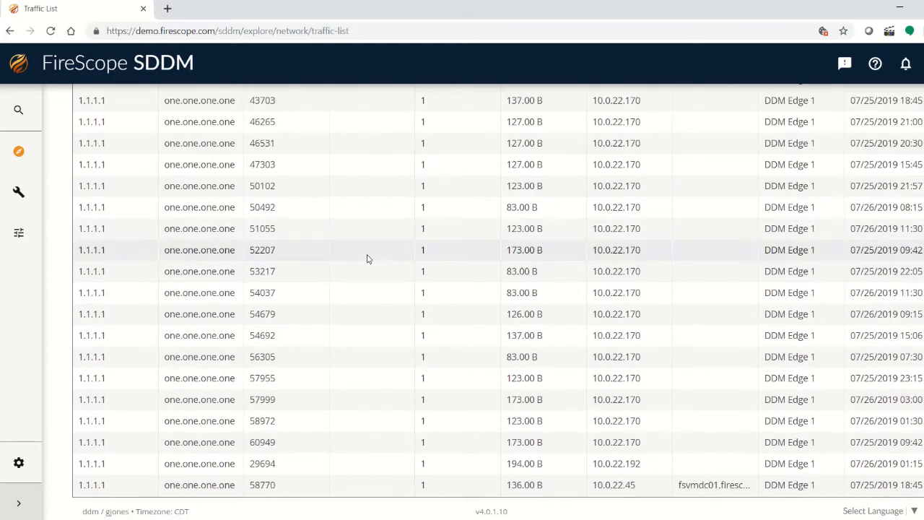
{"action": "scroll", "coordinate": [367, 263], "scroll_direction": "down", "scroll_amount": 5}
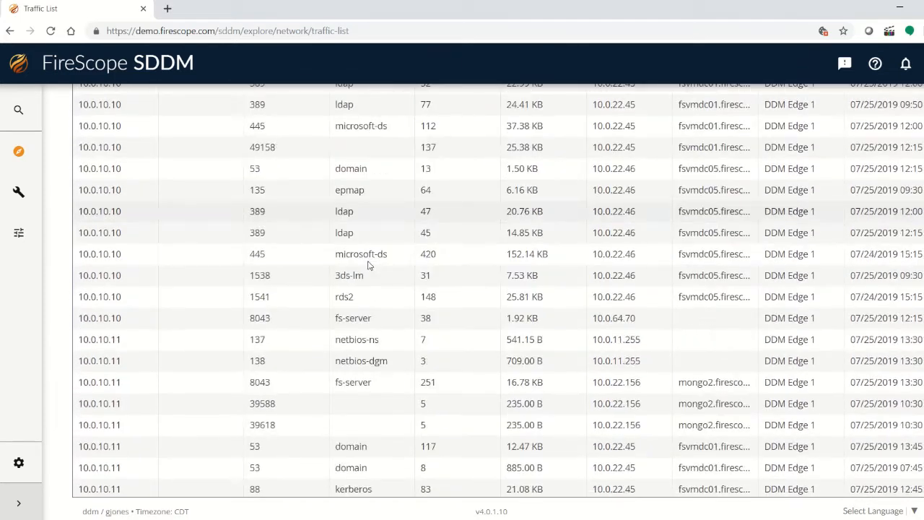
{"action": "scroll", "coordinate": [367, 265], "scroll_direction": "up", "scroll_amount": 6}
{"action": "scroll", "coordinate": [367, 264], "scroll_direction": "down", "scroll_amount": 2}
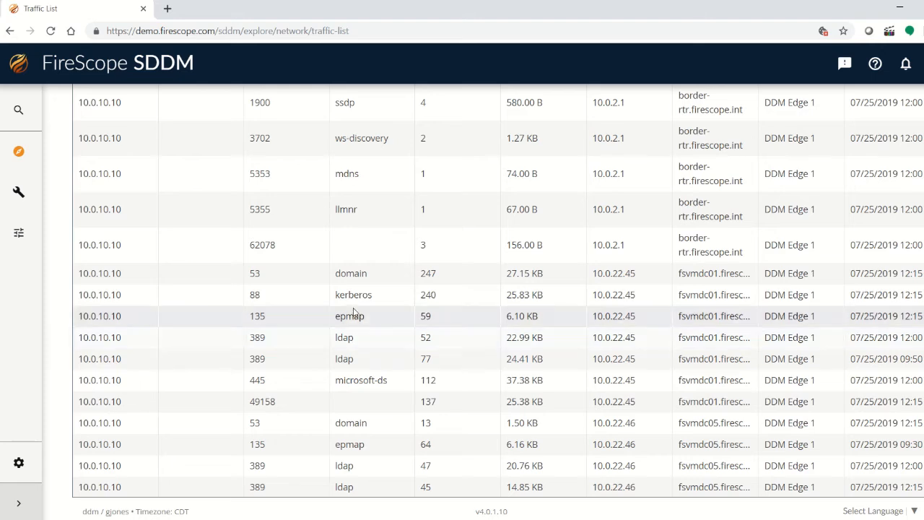
{"action": "scroll", "coordinate": [346, 318], "scroll_direction": "up", "scroll_amount": 4}
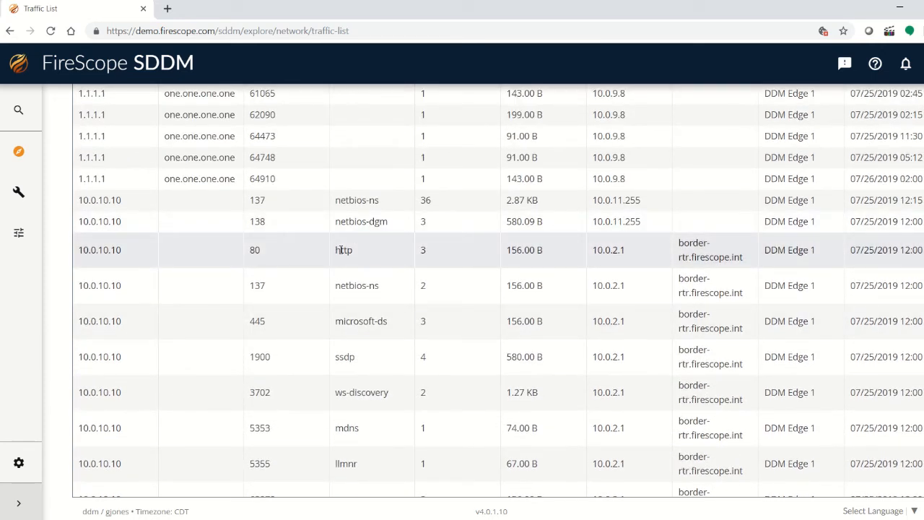
Step: Highlight an http service entry and scroll up and down the traffic list to review the rows
{"action": "double_click", "coordinate": [338, 250]}
{"action": "scroll", "coordinate": [359, 253], "scroll_direction": "up", "scroll_amount": 6}
{"action": "scroll", "coordinate": [361, 245], "scroll_direction": "up", "scroll_amount": 10}
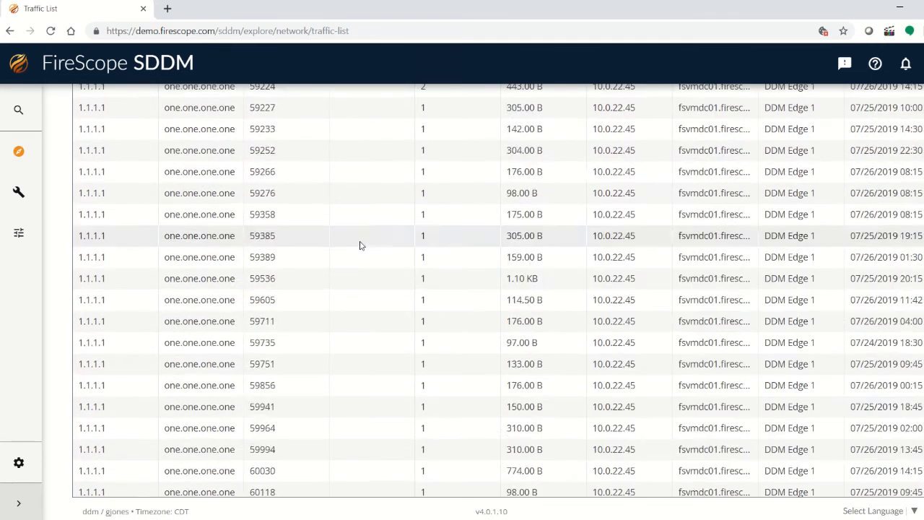
{"action": "scroll", "coordinate": [361, 244], "scroll_direction": "down", "scroll_amount": 4}
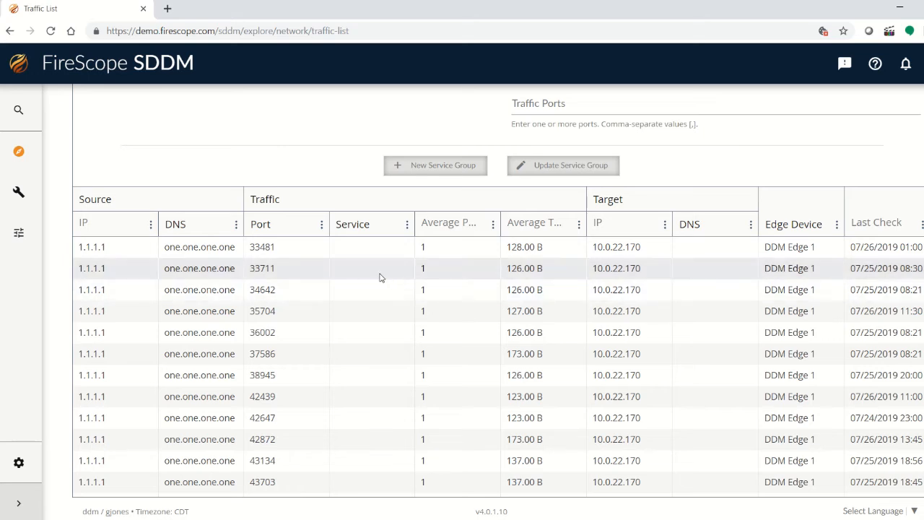
{"action": "scroll", "coordinate": [328, 289], "scroll_direction": "down", "scroll_amount": 3}
{"action": "scroll", "coordinate": [328, 289], "scroll_direction": "down", "scroll_amount": 10}
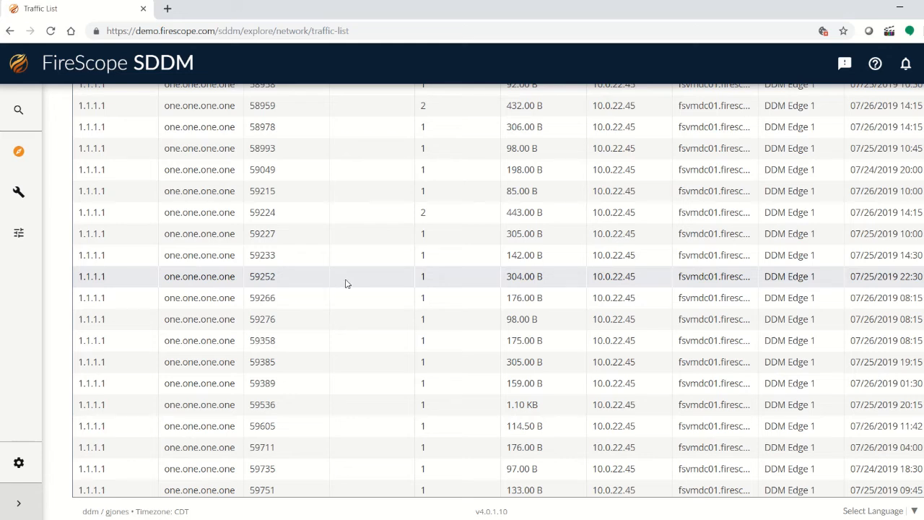
{"action": "scroll", "coordinate": [335, 297], "scroll_direction": "down", "scroll_amount": 3}
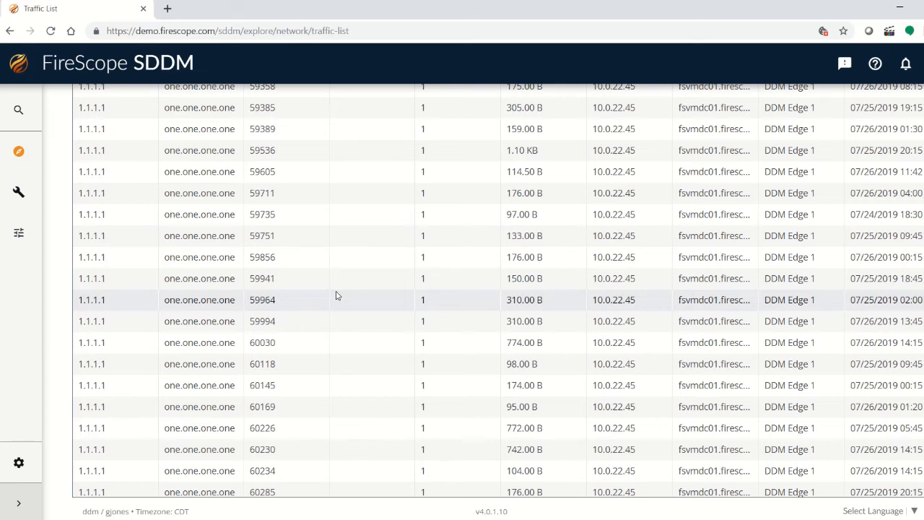
{"action": "scroll", "coordinate": [335, 297], "scroll_direction": "down", "scroll_amount": 5}
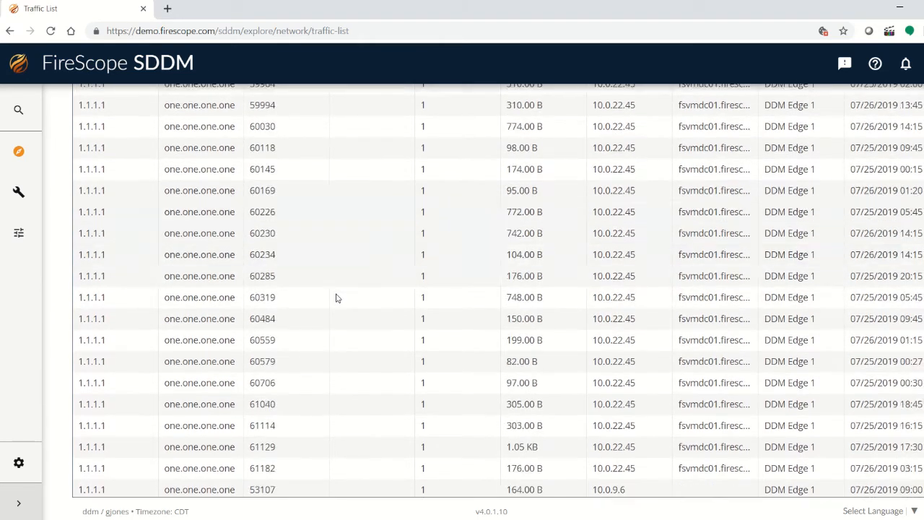
{"action": "scroll", "coordinate": [340, 304], "scroll_direction": "down", "scroll_amount": 3}
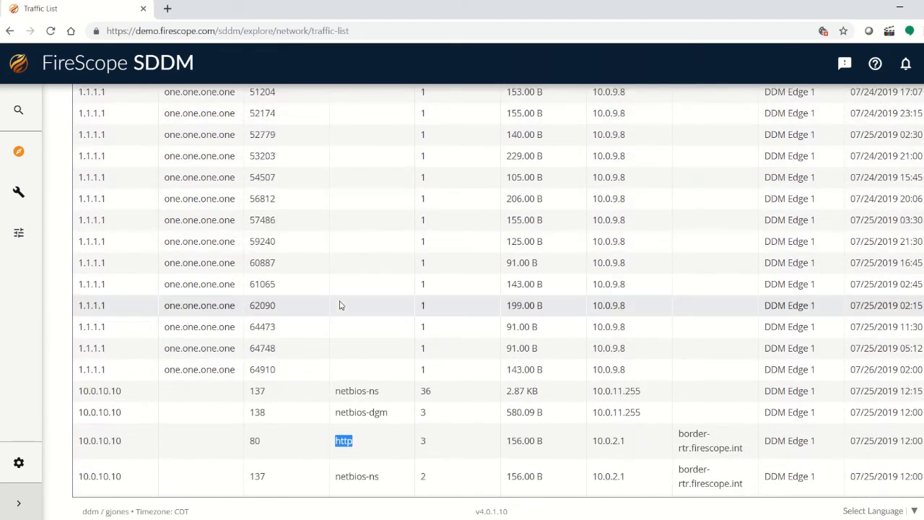
{"action": "scroll", "coordinate": [340, 304], "scroll_direction": "down", "scroll_amount": 10}
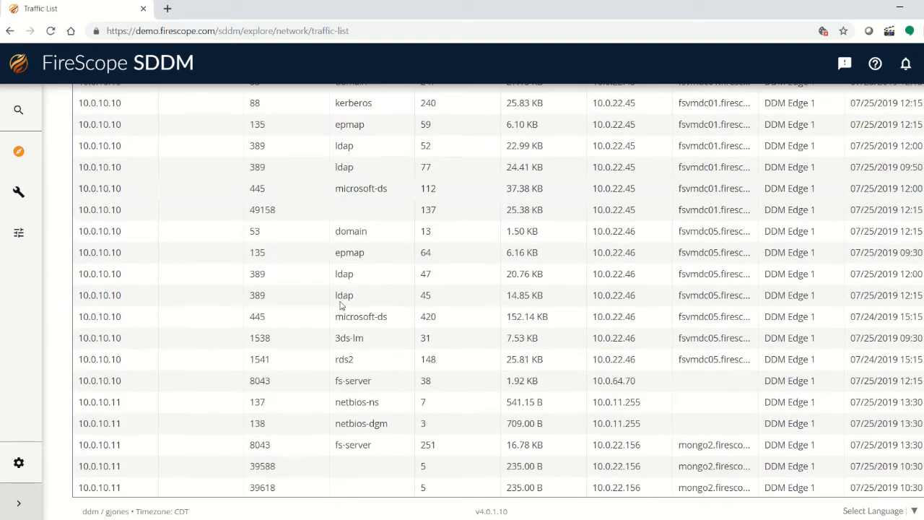
{"action": "scroll", "coordinate": [340, 300], "scroll_direction": "down", "scroll_amount": 3}
{"action": "scroll", "coordinate": [343, 299], "scroll_direction": "up", "scroll_amount": 15}
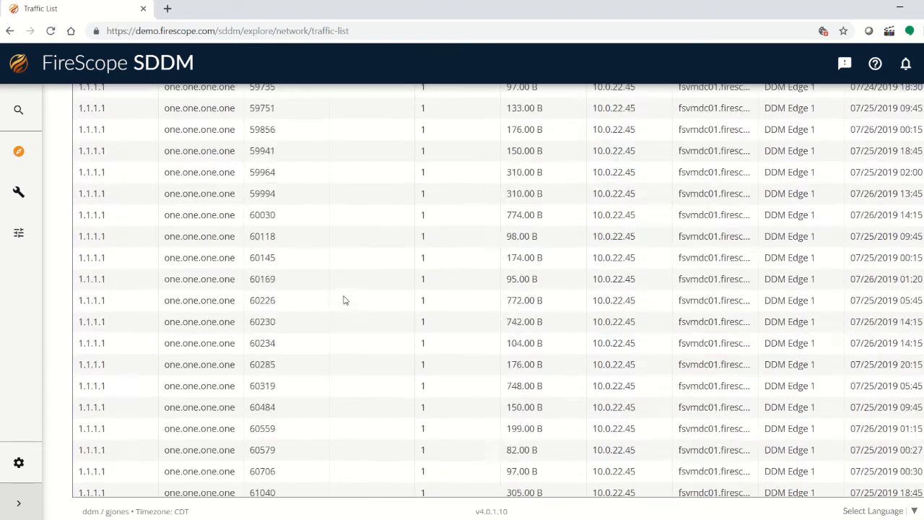
{"action": "scroll", "coordinate": [347, 296], "scroll_direction": "up", "scroll_amount": 10}
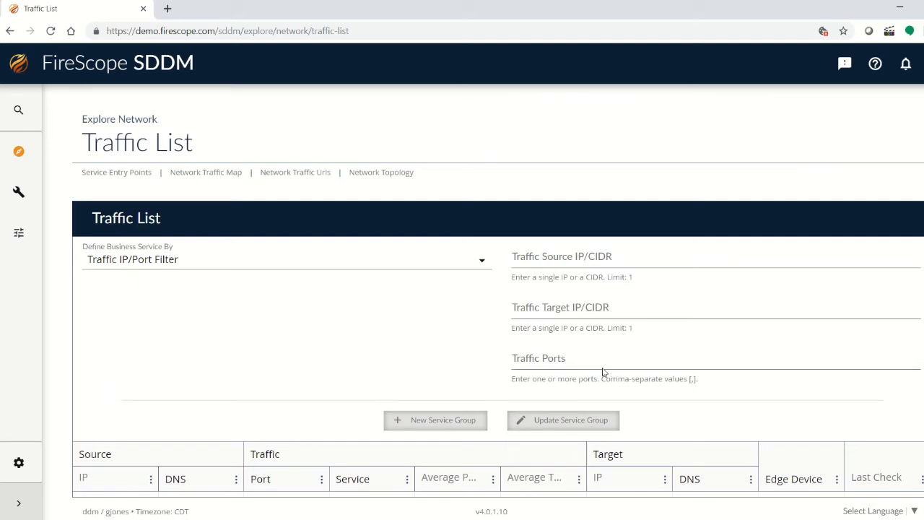
Step: Filter the traffic list by traffic ports 80 and 8080
{"action": "left_click", "coordinate": [566, 361]}
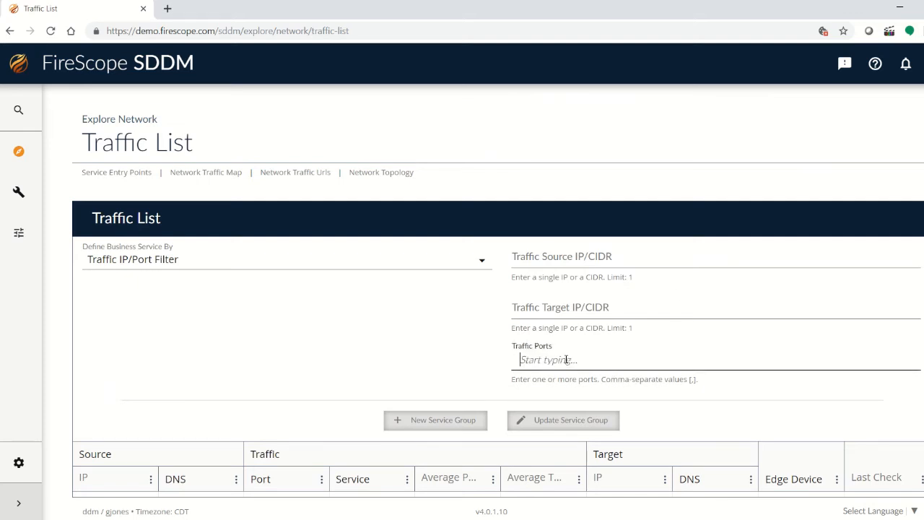
{"action": "type", "text": "80"}
{"action": "key", "text": "Return"}
{"action": "type", "text": "80"}
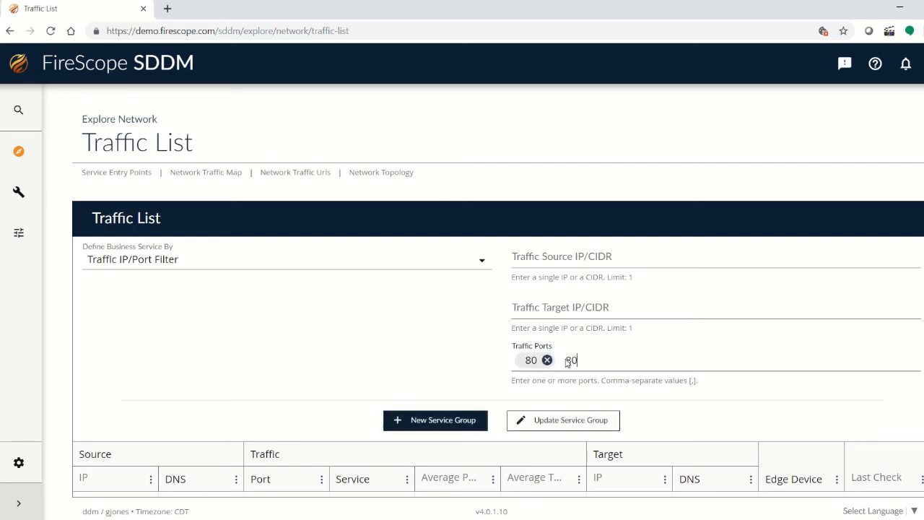
{"action": "type", "text": "80"}
{"action": "key", "text": "Return"}
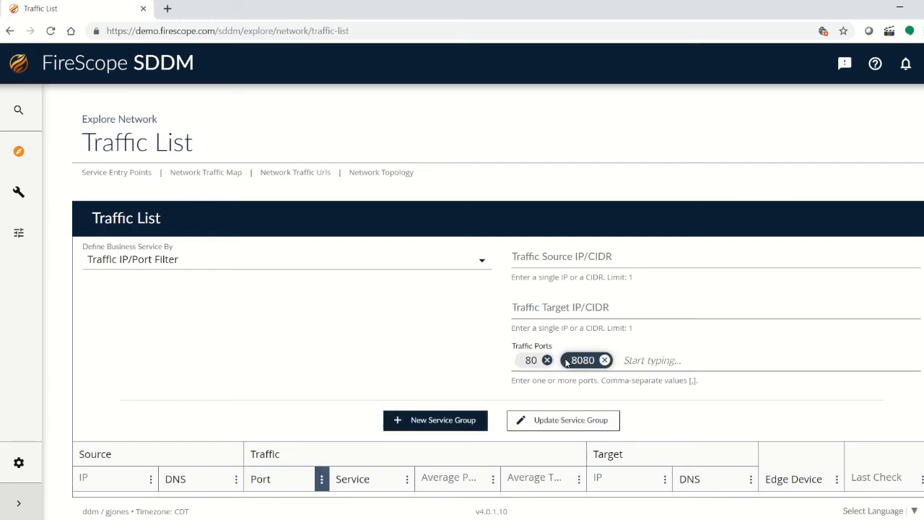
Step: Scroll through the filtered traffic list results for ports 80 and 8080
{"action": "scroll", "coordinate": [372, 341], "scroll_direction": "down", "scroll_amount": 5}
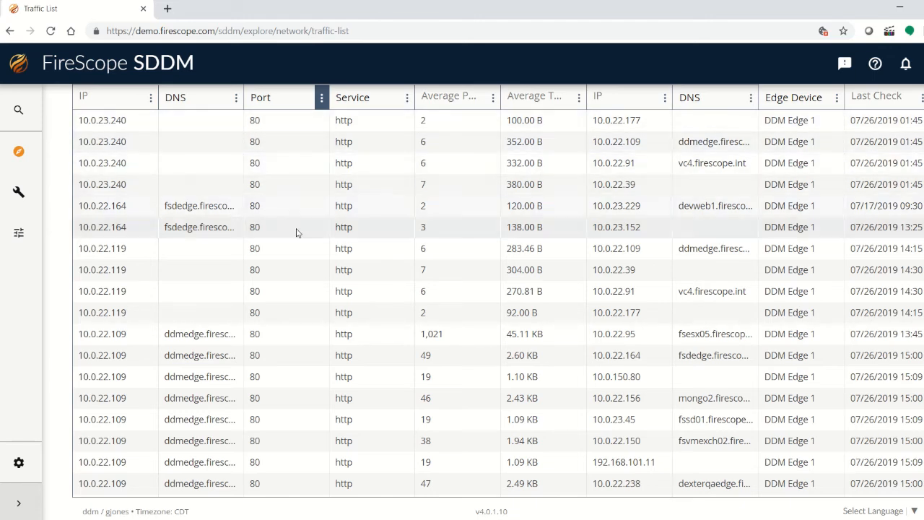
{"action": "scroll", "coordinate": [268, 299], "scroll_direction": "down", "scroll_amount": 3}
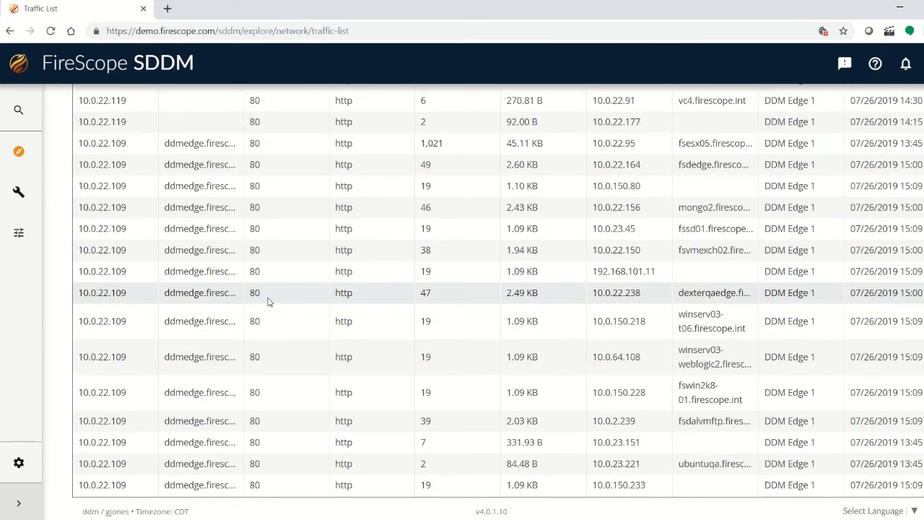
{"action": "scroll", "coordinate": [268, 302], "scroll_direction": "down", "scroll_amount": 2}
{"action": "scroll", "coordinate": [268, 302], "scroll_direction": "up", "scroll_amount": 5}
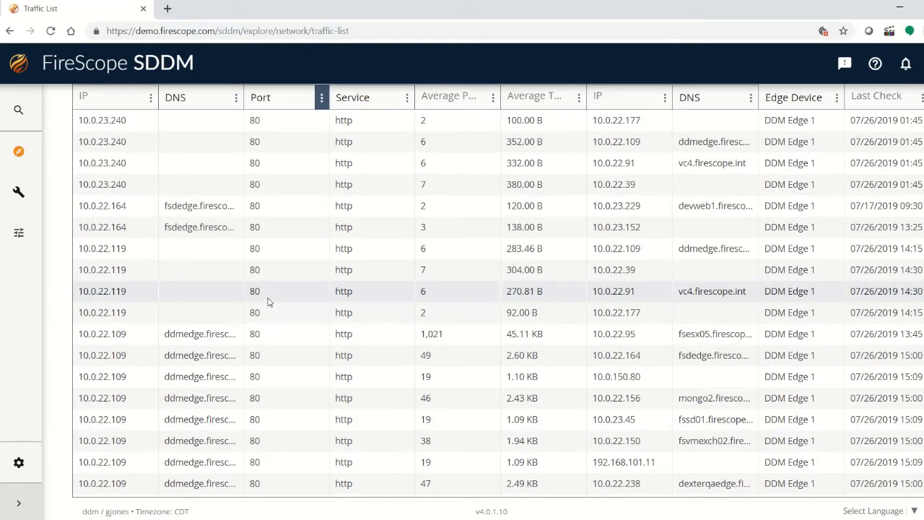
{"action": "scroll", "coordinate": [268, 302], "scroll_direction": "down", "scroll_amount": 3}
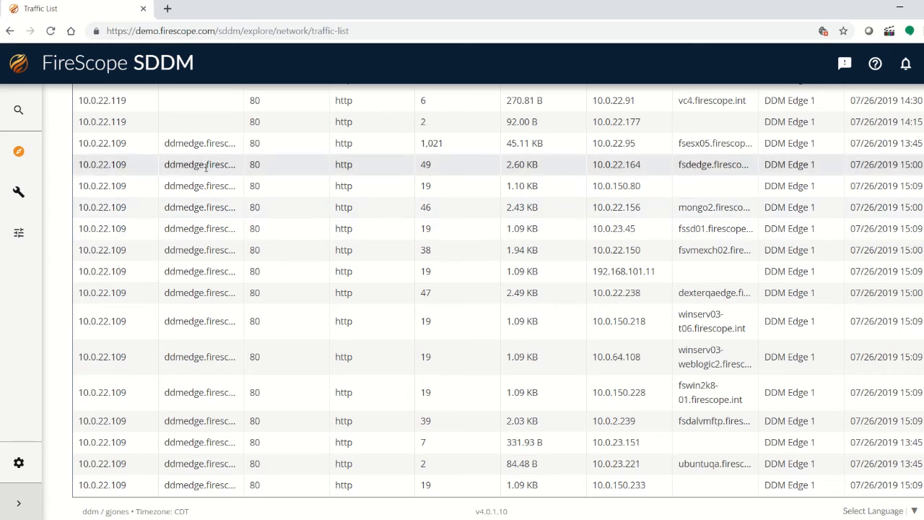
{"action": "scroll", "coordinate": [206, 289], "scroll_direction": "up", "scroll_amount": 2}
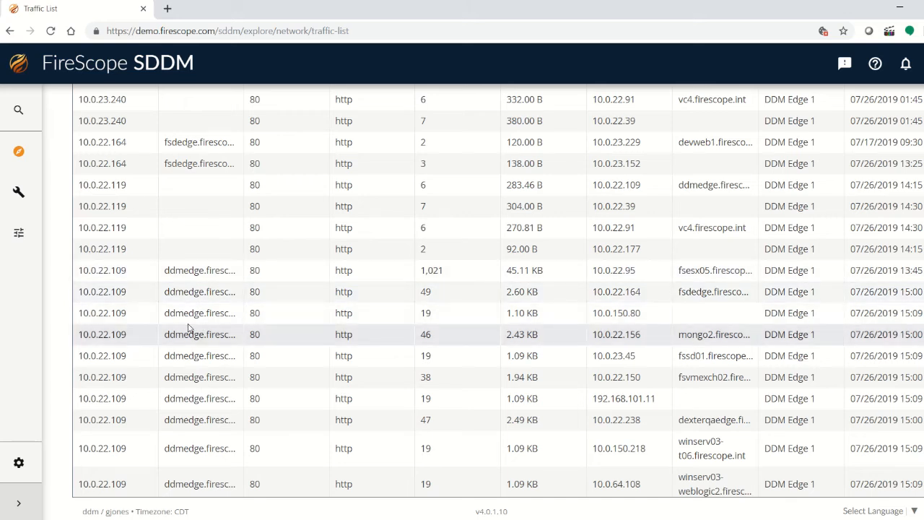
{"action": "scroll", "coordinate": [188, 328], "scroll_direction": "down", "scroll_amount": 2}
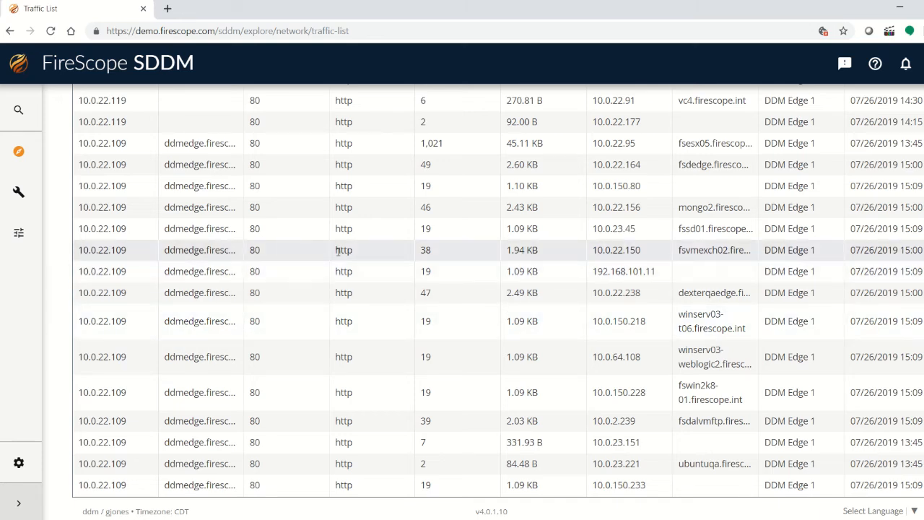
{"action": "scroll", "coordinate": [274, 254], "scroll_direction": "up", "scroll_amount": 8}
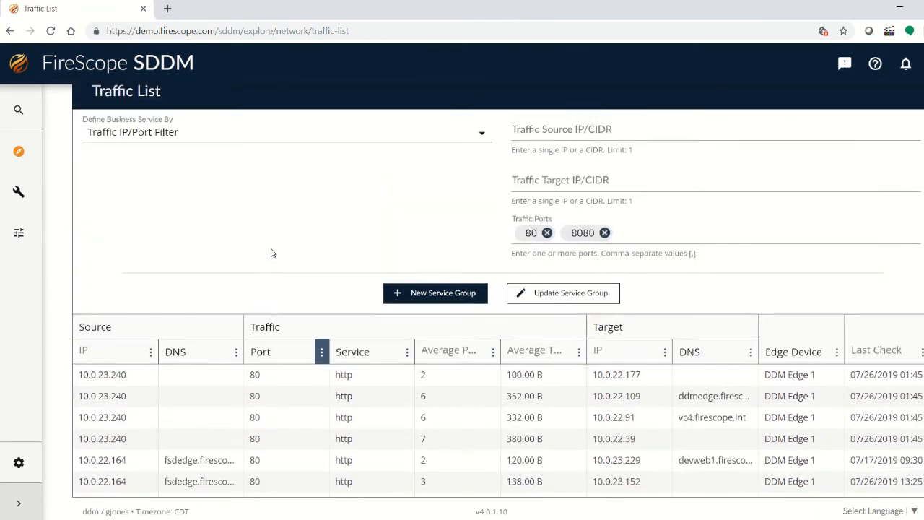
{"action": "scroll", "coordinate": [270, 252], "scroll_direction": "up", "scroll_amount": 3}
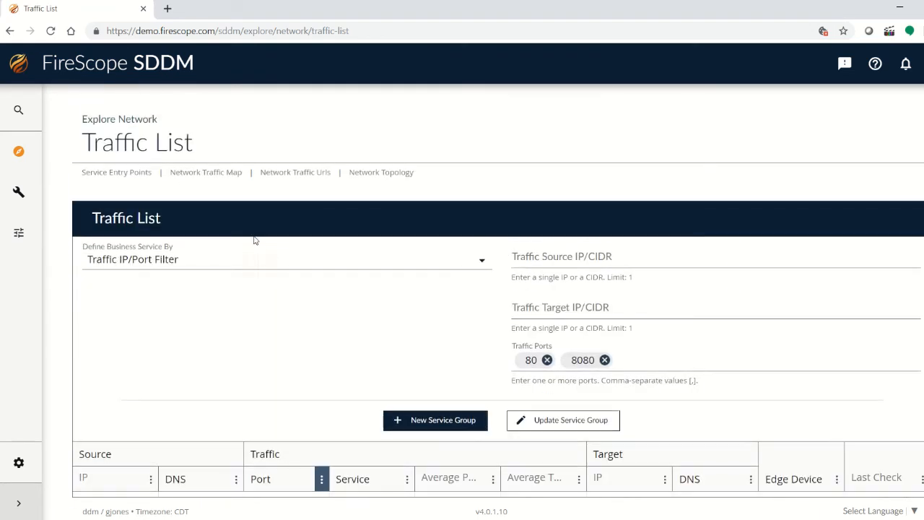
Step: Open the Service Entry Points page and sort its entries by Clients
{"action": "left_click", "coordinate": [120, 178]}
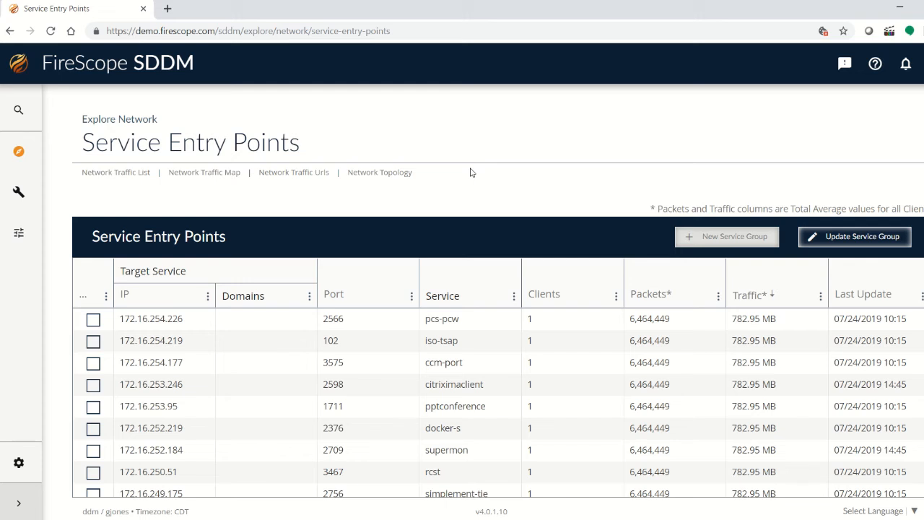
{"action": "left_click", "coordinate": [540, 296]}
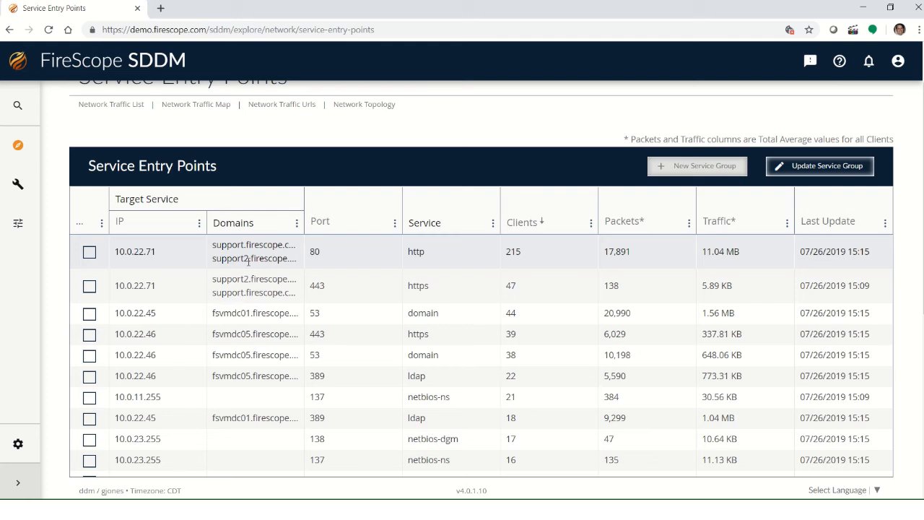
Step: Select the 10.0.22.71 port 80 http entry point and start a new service group from it
{"action": "left_click", "coordinate": [89, 251]}
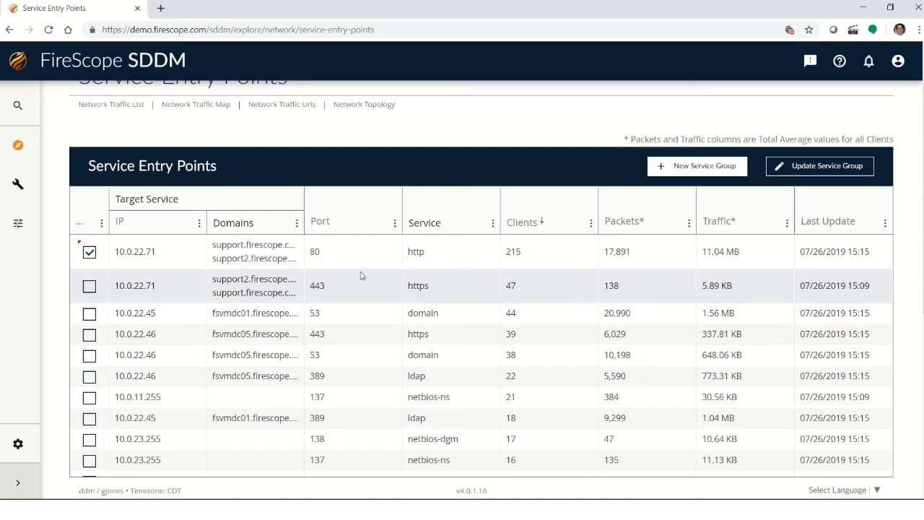
{"action": "left_click", "coordinate": [697, 171]}
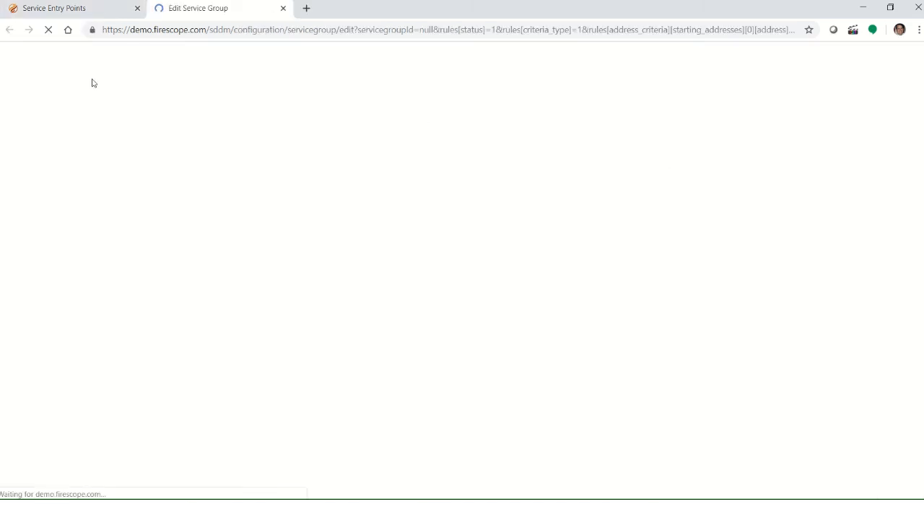
Step: Name the new service group GJ Incident Mgmt TEST
{"action": "left_click", "coordinate": [115, 253]}
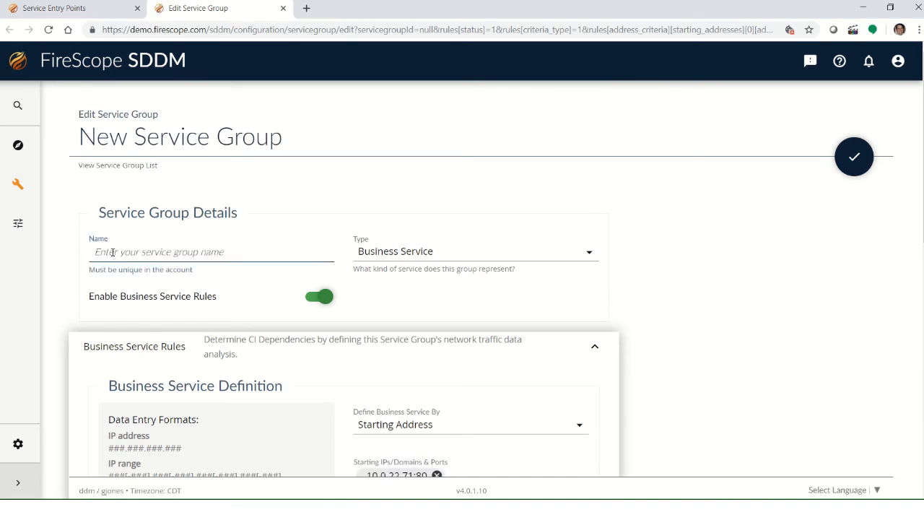
{"action": "type", "text": "G"}
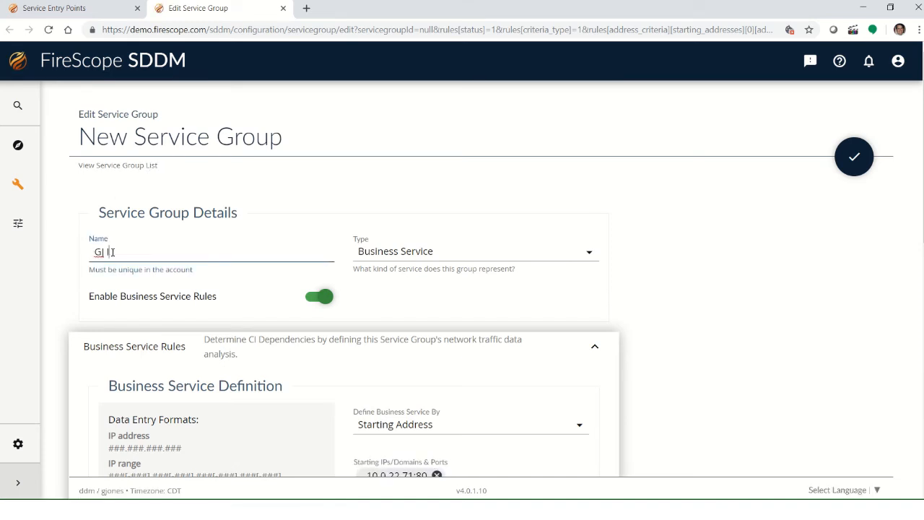
{"action": "type", "text": "I Incident Mgmt TEST"}
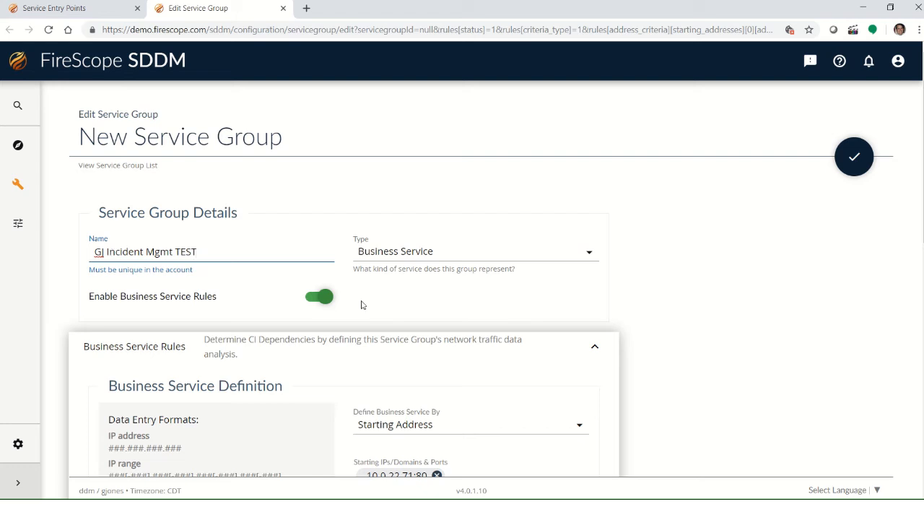
Step: Review the business service rules, starting address, hops and exclusion and inclusion settings of the new group
{"action": "scroll", "coordinate": [398, 299], "scroll_direction": "down", "scroll_amount": 2}
{"action": "scroll", "coordinate": [398, 299], "scroll_direction": "down", "scroll_amount": 1}
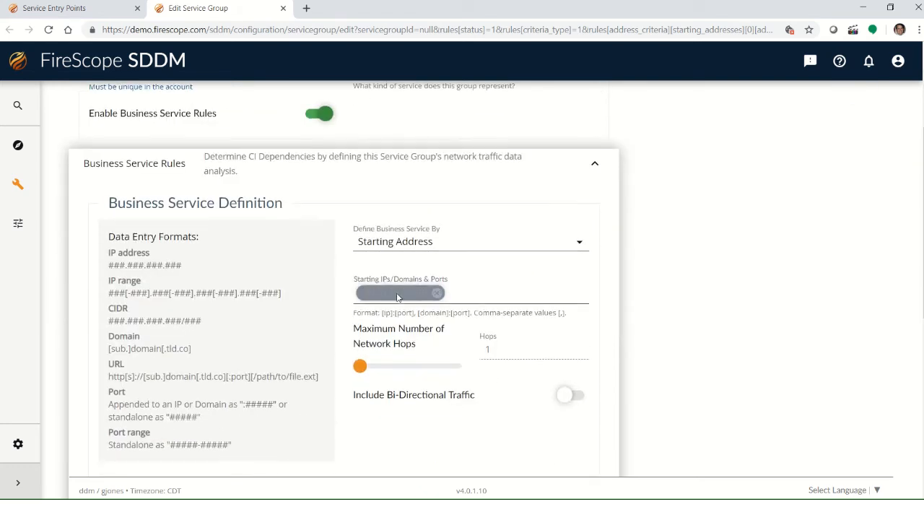
{"action": "scroll", "coordinate": [629, 295], "scroll_direction": "down", "scroll_amount": 1}
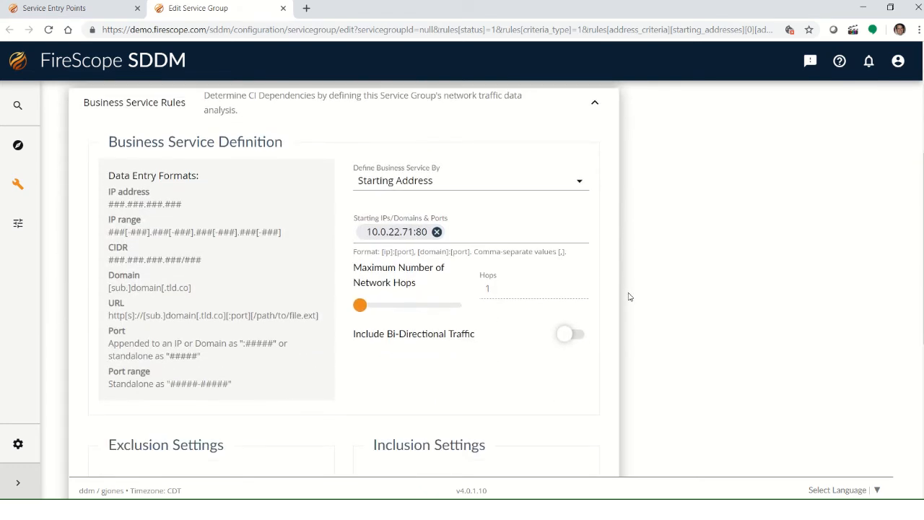
{"action": "scroll", "coordinate": [629, 297], "scroll_direction": "down", "scroll_amount": 1}
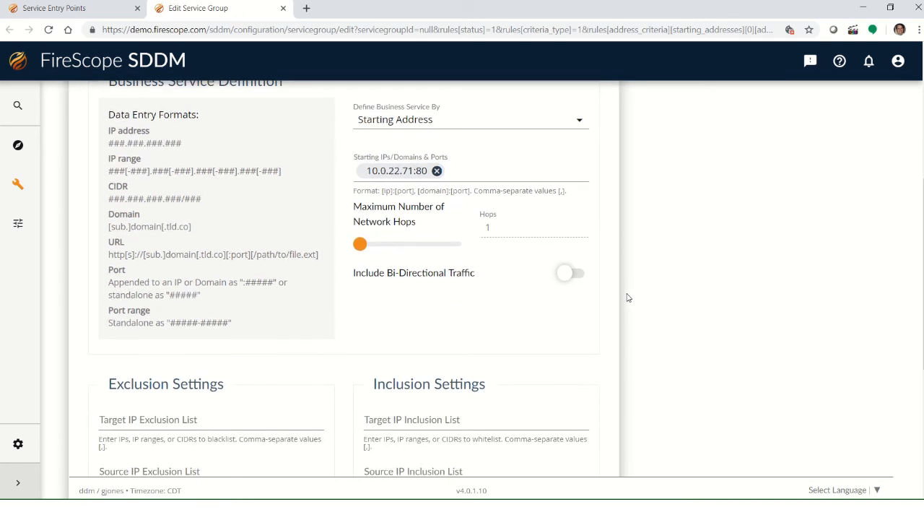
{"action": "scroll", "coordinate": [628, 298], "scroll_direction": "down", "scroll_amount": 2}
{"action": "scroll", "coordinate": [628, 297], "scroll_direction": "up", "scroll_amount": 1}
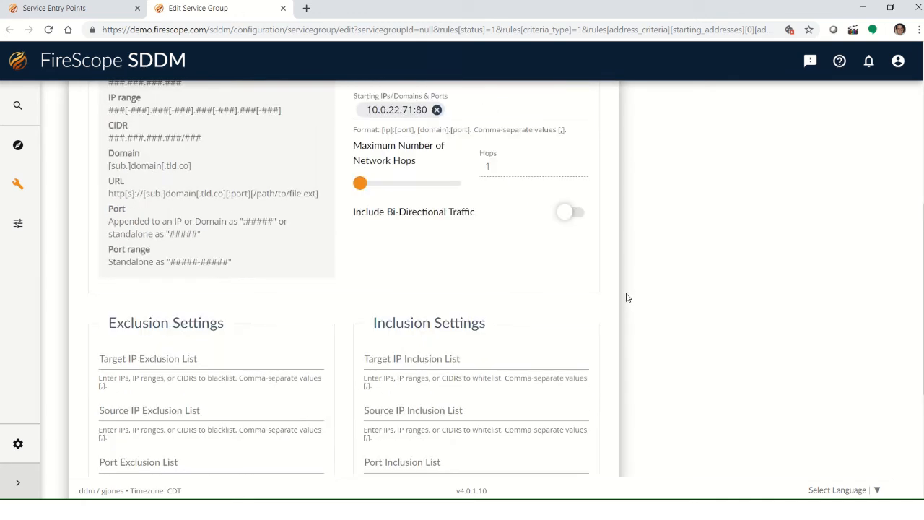
{"action": "scroll", "coordinate": [628, 298], "scroll_direction": "up", "scroll_amount": 1}
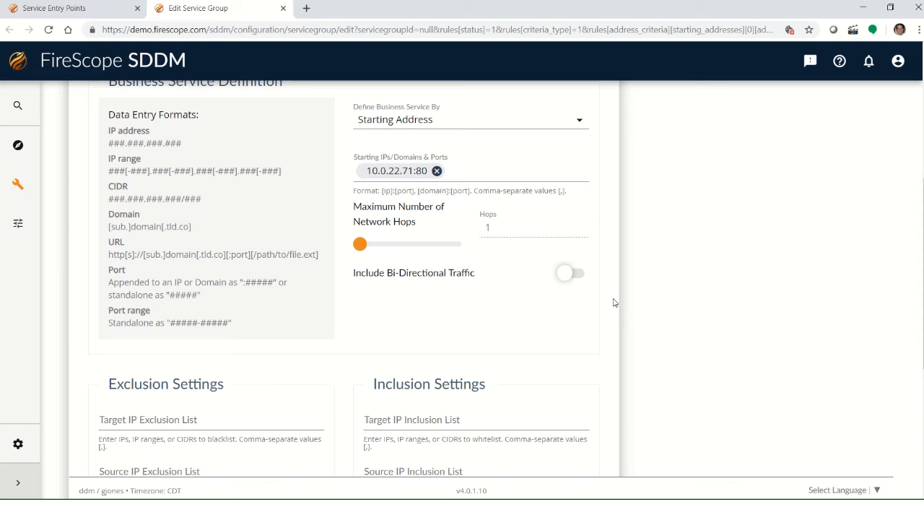
{"action": "scroll", "coordinate": [280, 360], "scroll_direction": "down", "scroll_amount": 1}
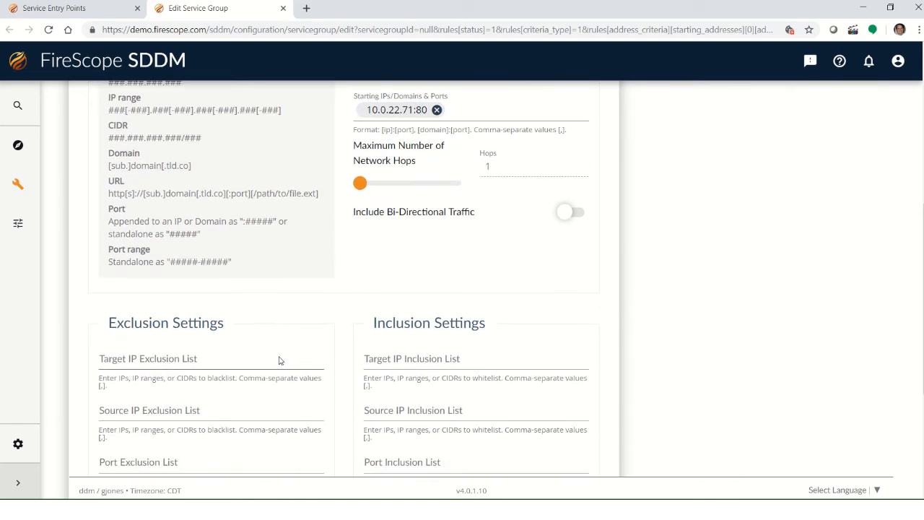
{"action": "scroll", "coordinate": [281, 360], "scroll_direction": "down", "scroll_amount": 1}
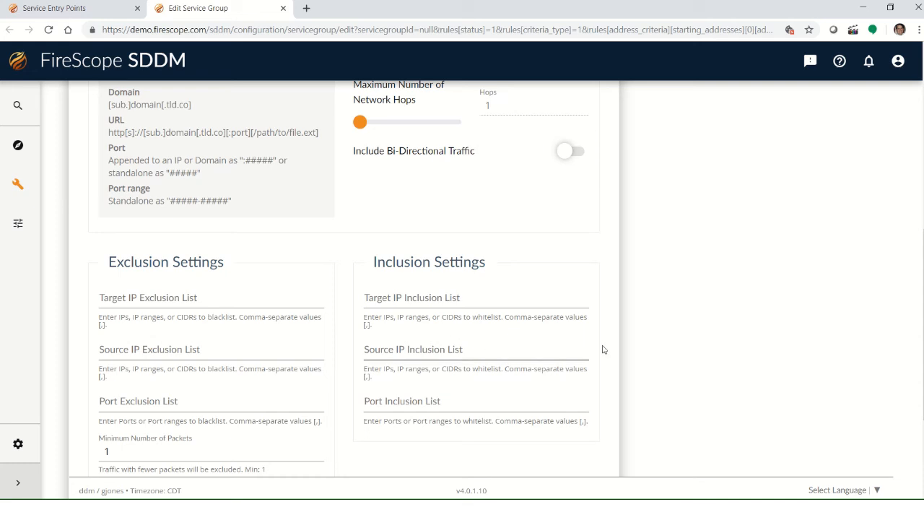
{"action": "scroll", "coordinate": [613, 336], "scroll_direction": "up", "scroll_amount": 1}
{"action": "scroll", "coordinate": [613, 335], "scroll_direction": "up", "scroll_amount": 1}
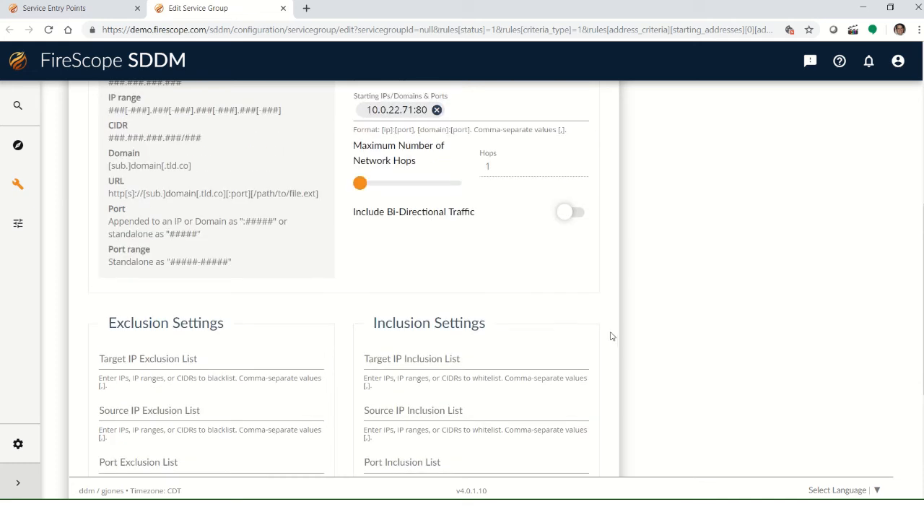
{"action": "scroll", "coordinate": [518, 342], "scroll_direction": "up", "scroll_amount": 1}
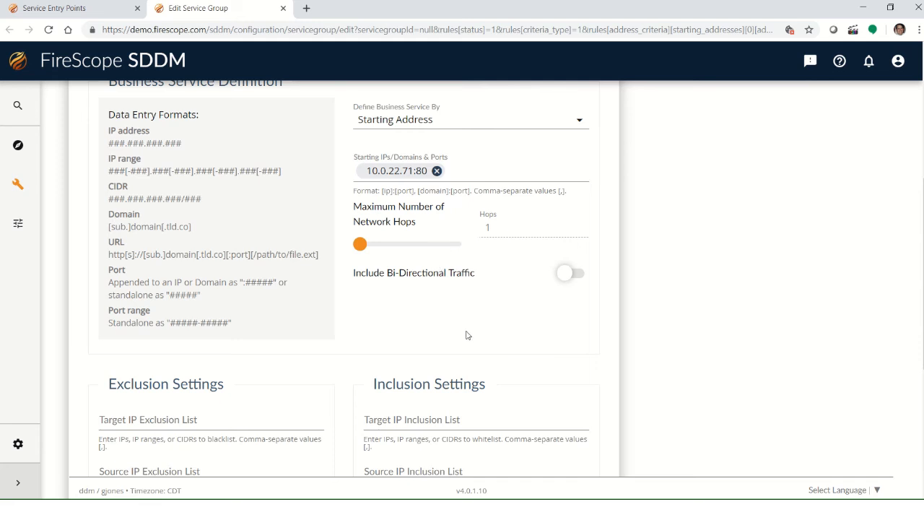
Step: Save the new service group
{"action": "scroll", "coordinate": [466, 338], "scroll_direction": "up", "scroll_amount": 2}
{"action": "scroll", "coordinate": [459, 341], "scroll_direction": "down", "scroll_amount": 8}
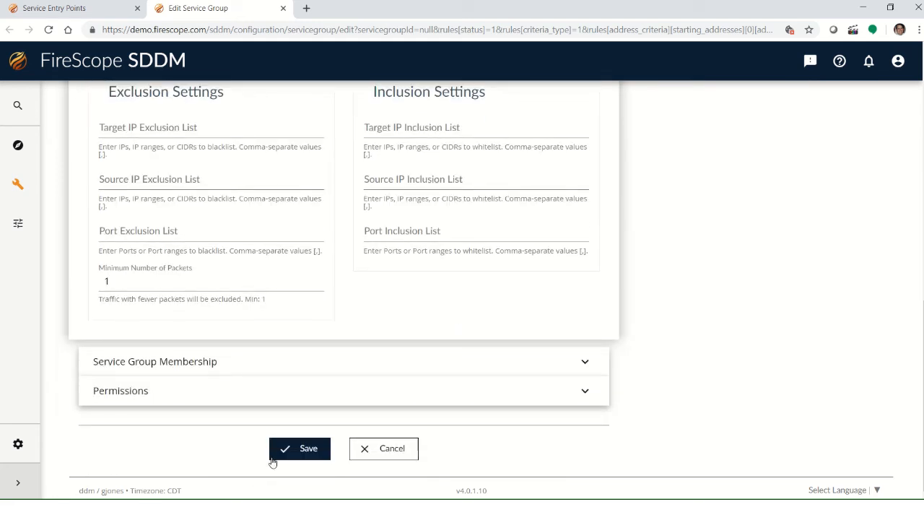
{"action": "left_click", "coordinate": [277, 455]}
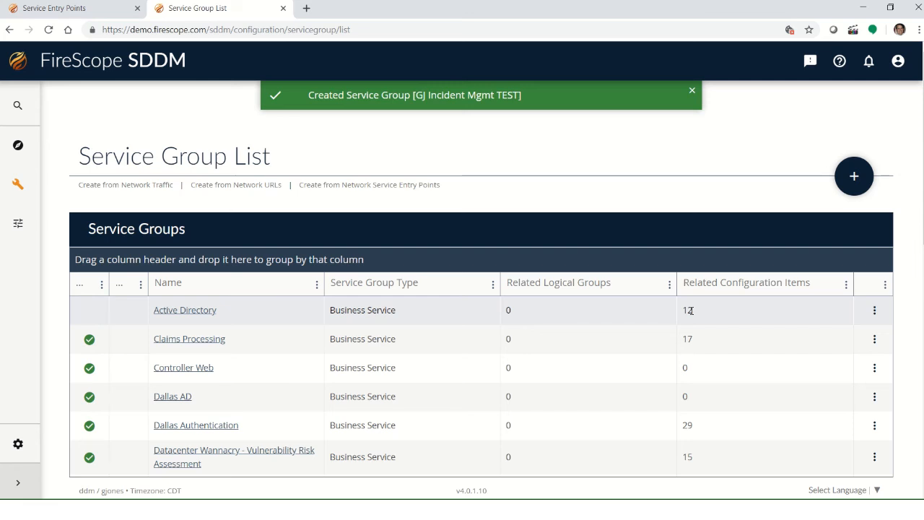
Step: Open the GJ Incident Mgmt TEST service group from the service group list
{"action": "scroll", "coordinate": [309, 332], "scroll_direction": "down", "scroll_amount": 4}
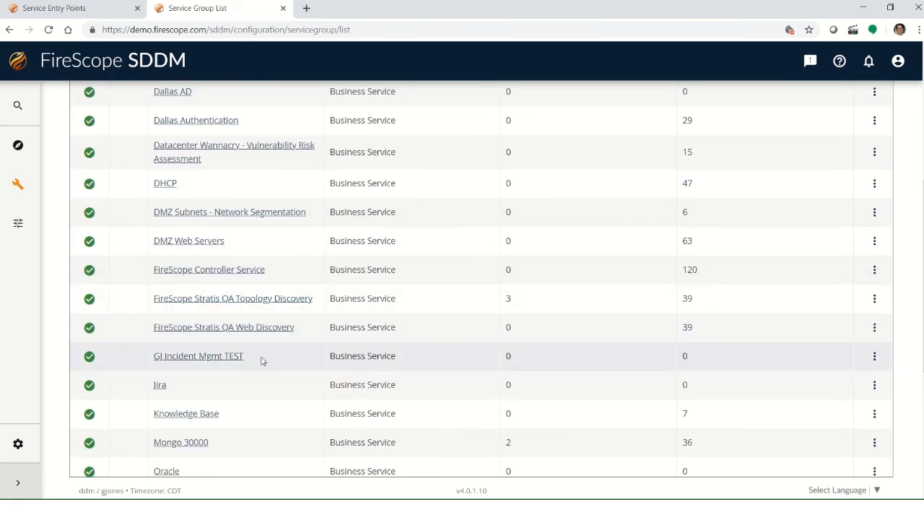
{"action": "scroll", "coordinate": [263, 360], "scroll_direction": "down", "scroll_amount": 1}
{"action": "scroll", "coordinate": [263, 361], "scroll_direction": "down", "scroll_amount": 1}
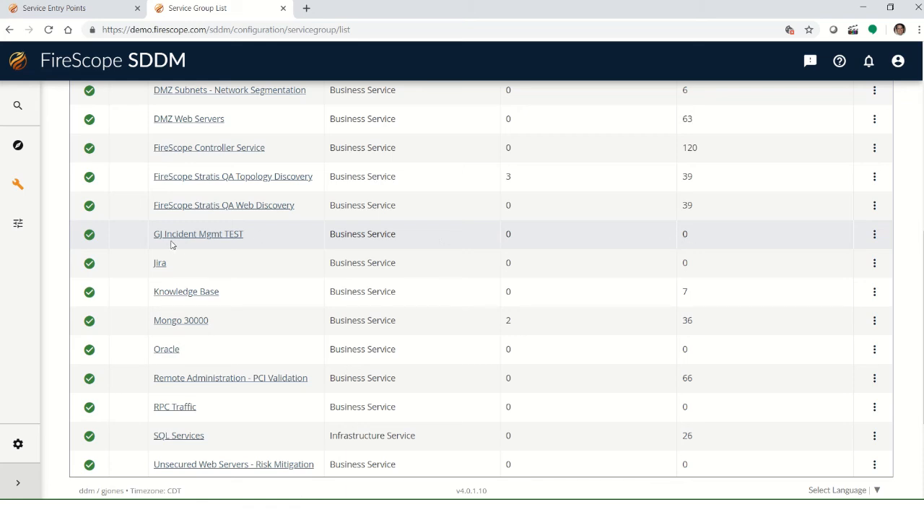
{"action": "left_click", "coordinate": [221, 239]}
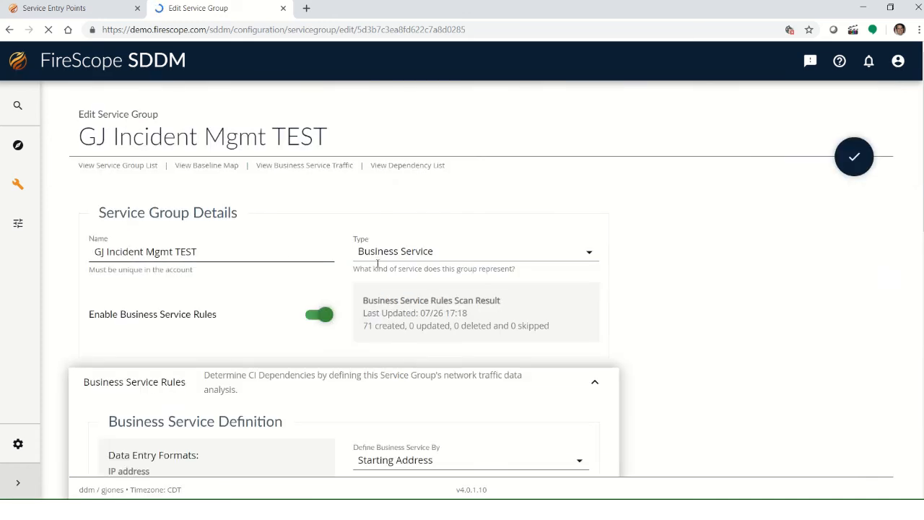
Step: Open the dependency list for the GJ Incident Mgmt TEST service group
{"action": "scroll", "coordinate": [344, 243], "scroll_direction": "down", "scroll_amount": 3}
{"action": "scroll", "coordinate": [361, 224], "scroll_direction": "up", "scroll_amount": 3}
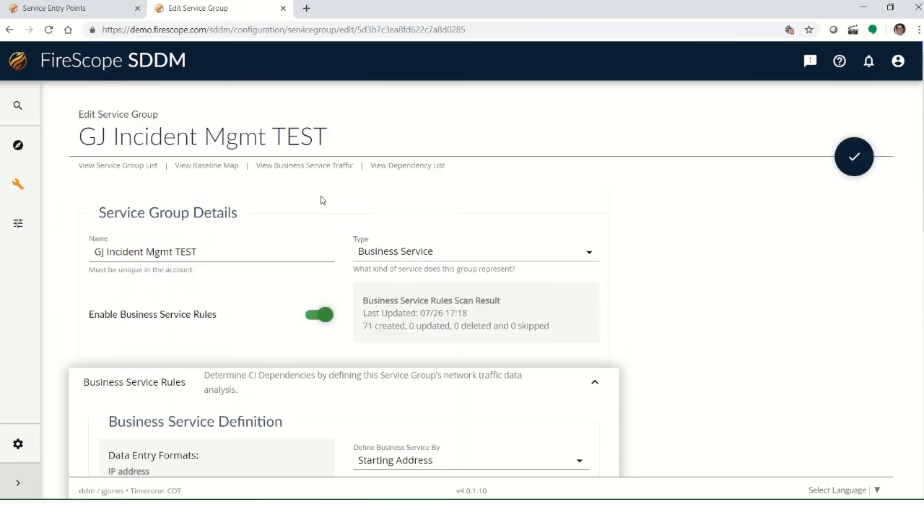
{"action": "left_click", "coordinate": [412, 167]}
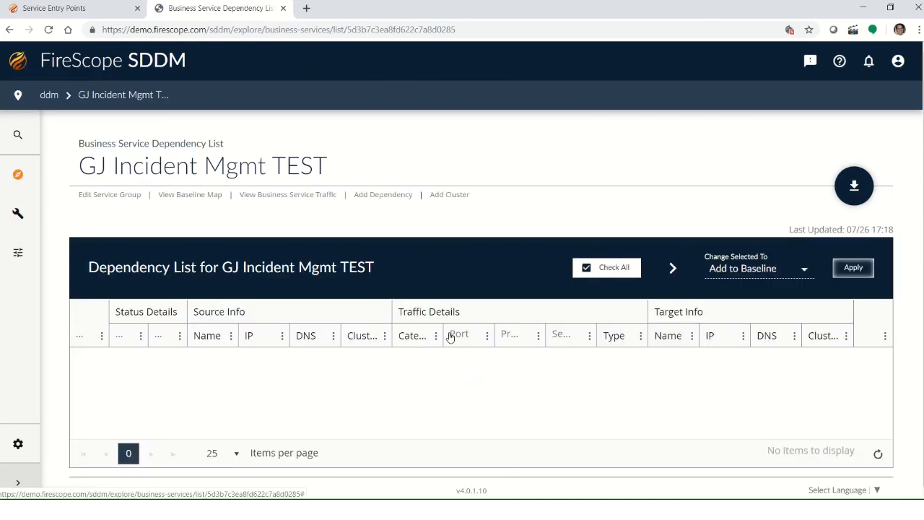
Step: Show 250 dependencies per page in the dependency list
{"action": "scroll", "coordinate": [317, 361], "scroll_direction": "down", "scroll_amount": 3}
{"action": "scroll", "coordinate": [314, 359], "scroll_direction": "down", "scroll_amount": 10}
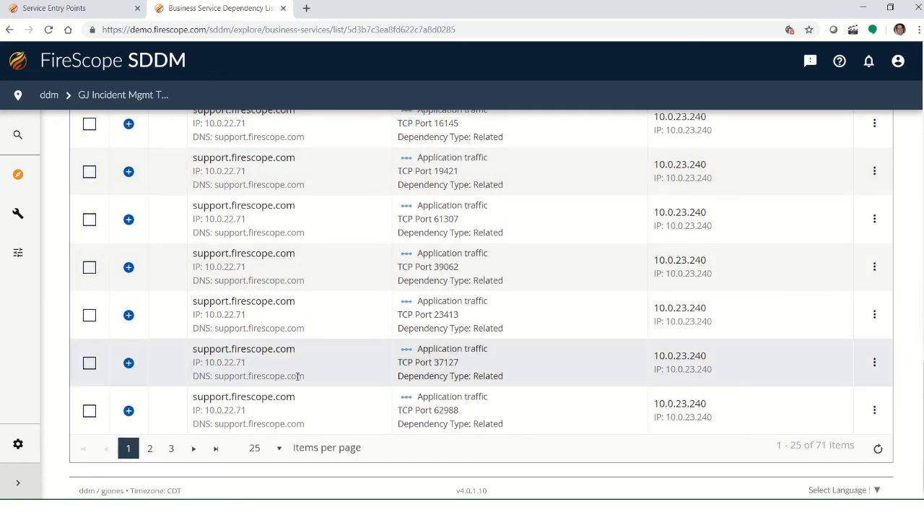
{"action": "left_click", "coordinate": [282, 451]}
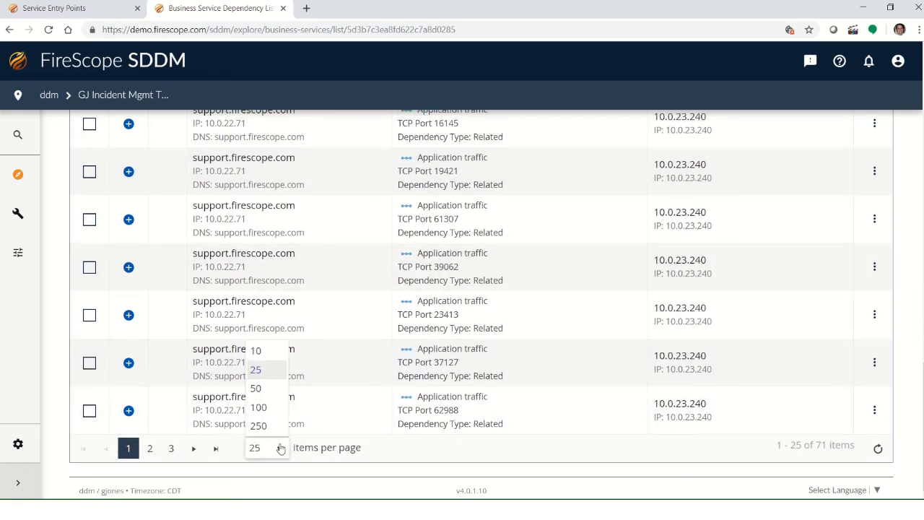
{"action": "left_click", "coordinate": [264, 426]}
Step: Select all dependencies and apply Add to Baseline to them
{"action": "scroll", "coordinate": [319, 372], "scroll_direction": "up", "scroll_amount": 12}
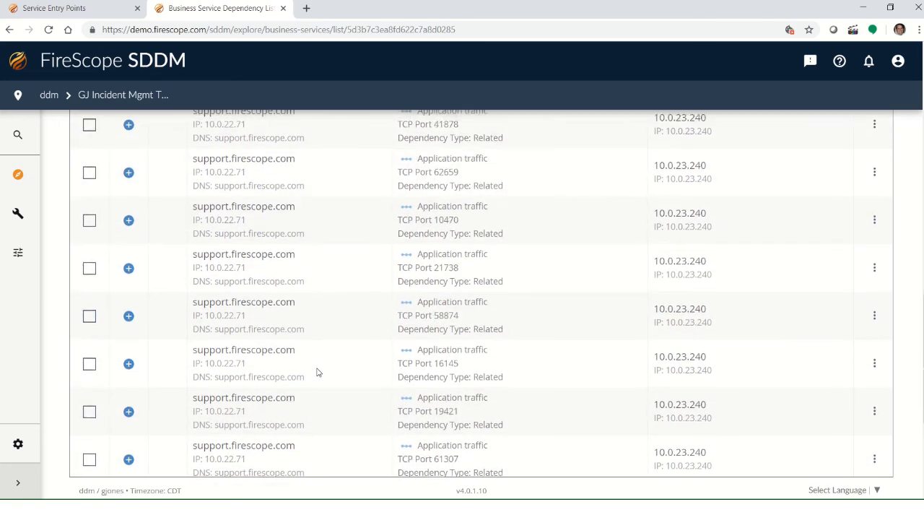
{"action": "scroll", "coordinate": [318, 372], "scroll_direction": "up", "scroll_amount": 3}
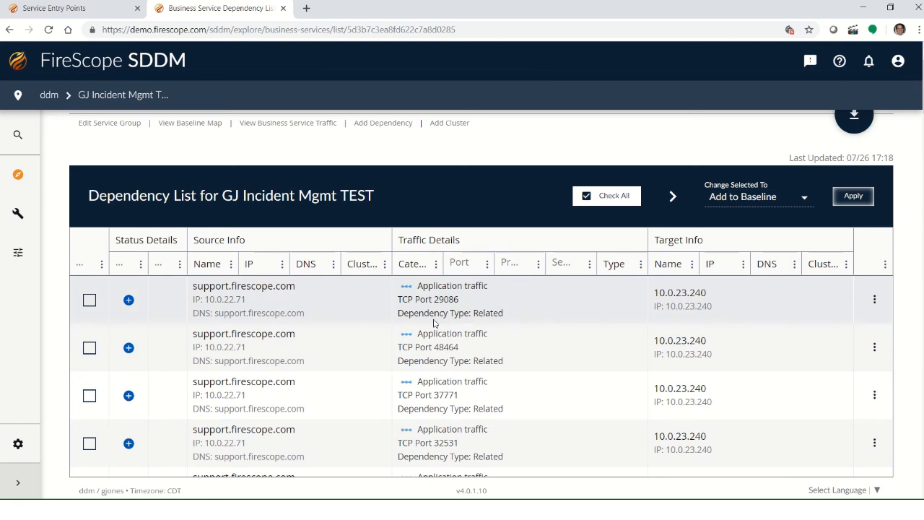
{"action": "left_click", "coordinate": [607, 195]}
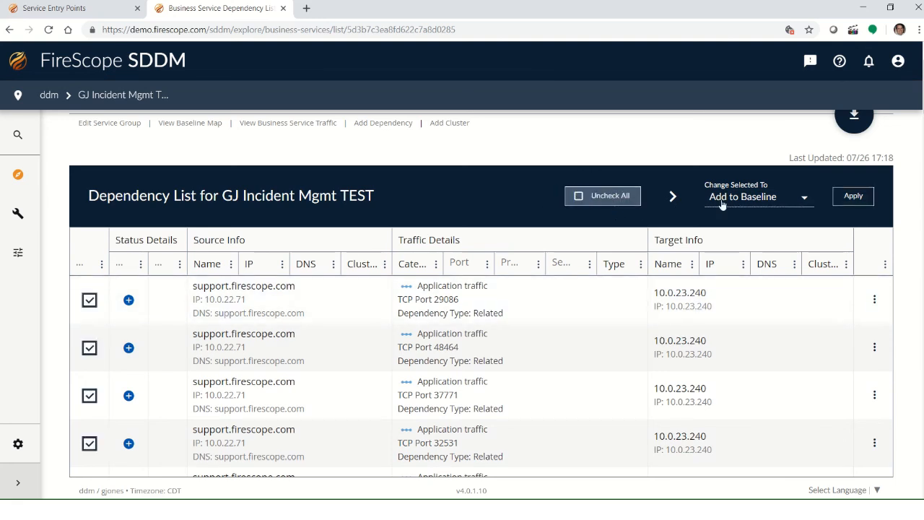
{"action": "left_click", "coordinate": [853, 205]}
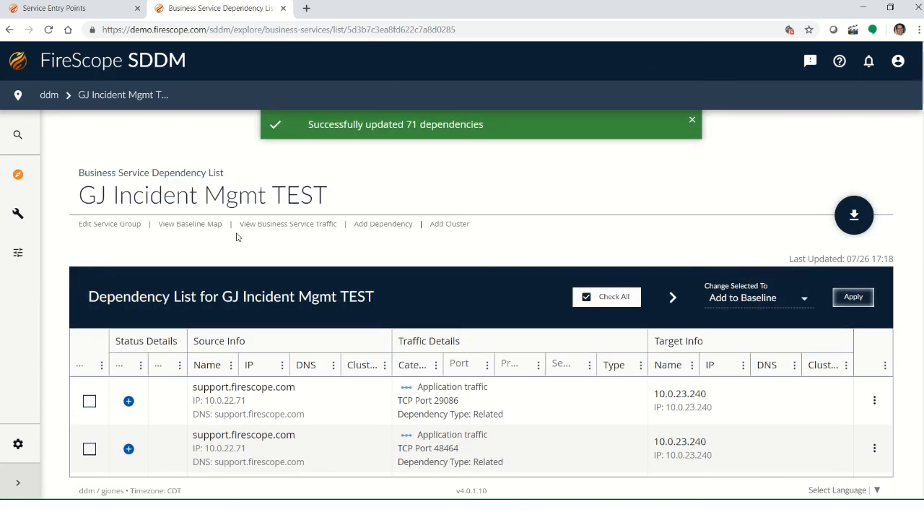
Step: Open the baseline map for the GJ Incident Mgmt TEST service group
{"action": "left_click", "coordinate": [192, 225]}
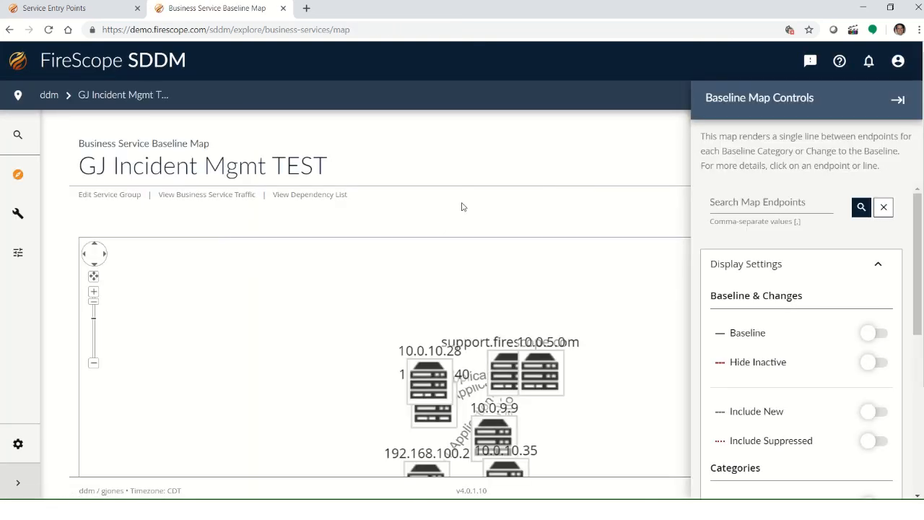
{"action": "scroll", "coordinate": [461, 215], "scroll_direction": "down", "scroll_amount": 1}
{"action": "scroll", "coordinate": [342, 264], "scroll_direction": "down", "scroll_amount": 3}
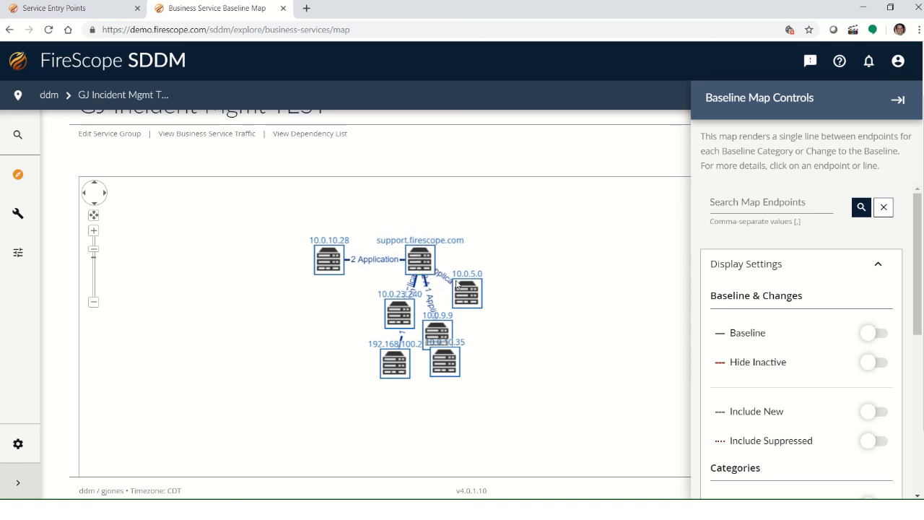
Step: Rearrange the endpoint nodes on the baseline map, spreading them around support.firescope.com
{"action": "mouse_move", "coordinate": [482, 306]}
{"action": "left_mouse_down"}
{"action": "mouse_move", "coordinate": [477, 301]}
{"action": "mouse_move", "coordinate": [509, 268]}
{"action": "mouse_move", "coordinate": [548, 271]}
{"action": "left_mouse_up"}
{"action": "left_click_drag", "start_coordinate": [399, 316], "coordinate": [332, 345]}
{"action": "left_click_drag", "start_coordinate": [401, 367], "coordinate": [371, 412]}
{"action": "left_click_drag", "start_coordinate": [454, 365], "coordinate": [550, 401]}
{"action": "left_click_drag", "start_coordinate": [437, 345], "coordinate": [436, 407]}
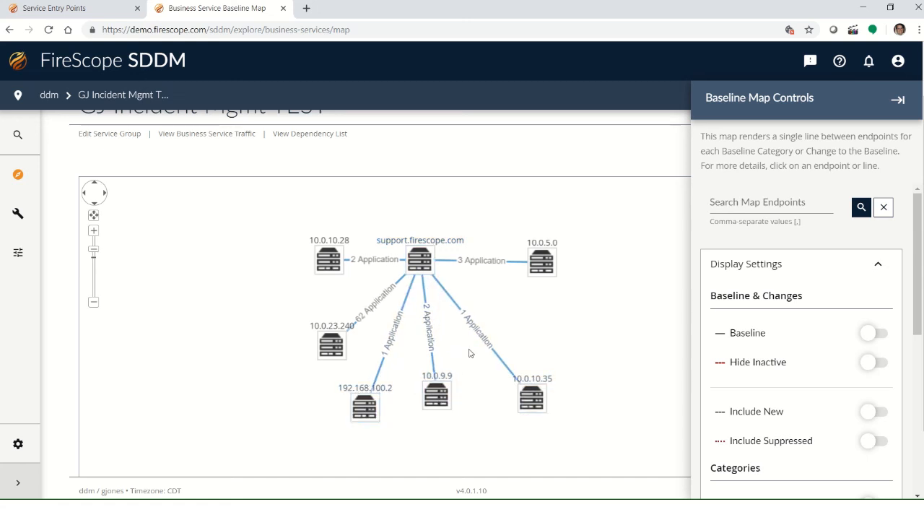